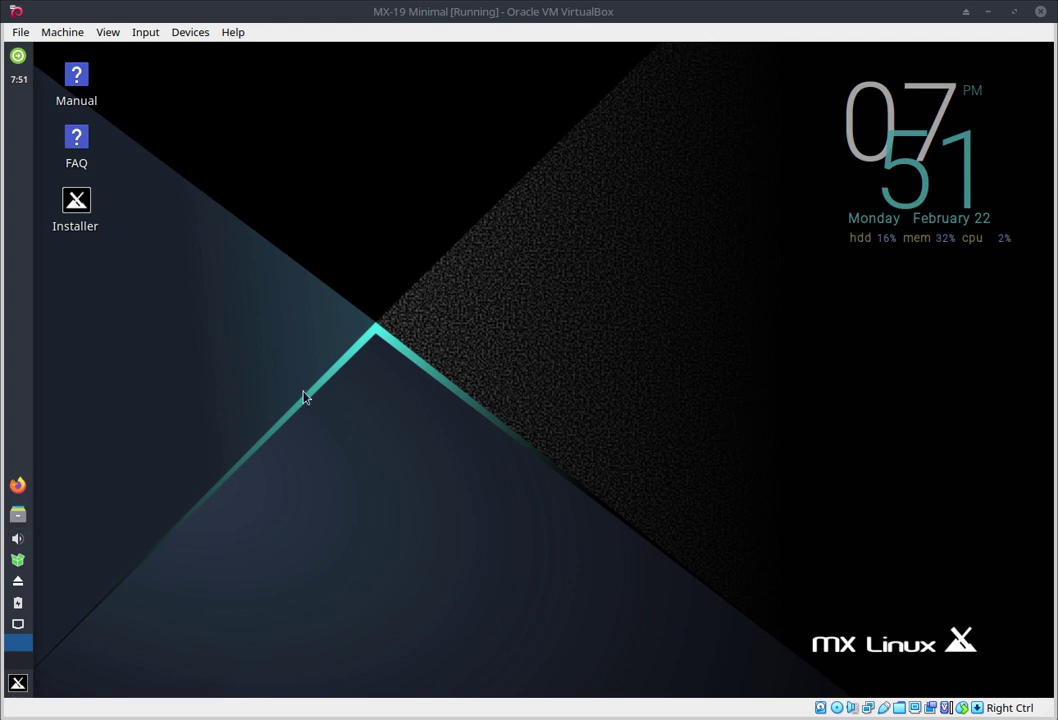
Step: Open the File Manager on the /home/demo home folder from the left panel
{"action": "left_click", "coordinate": [20, 516]}
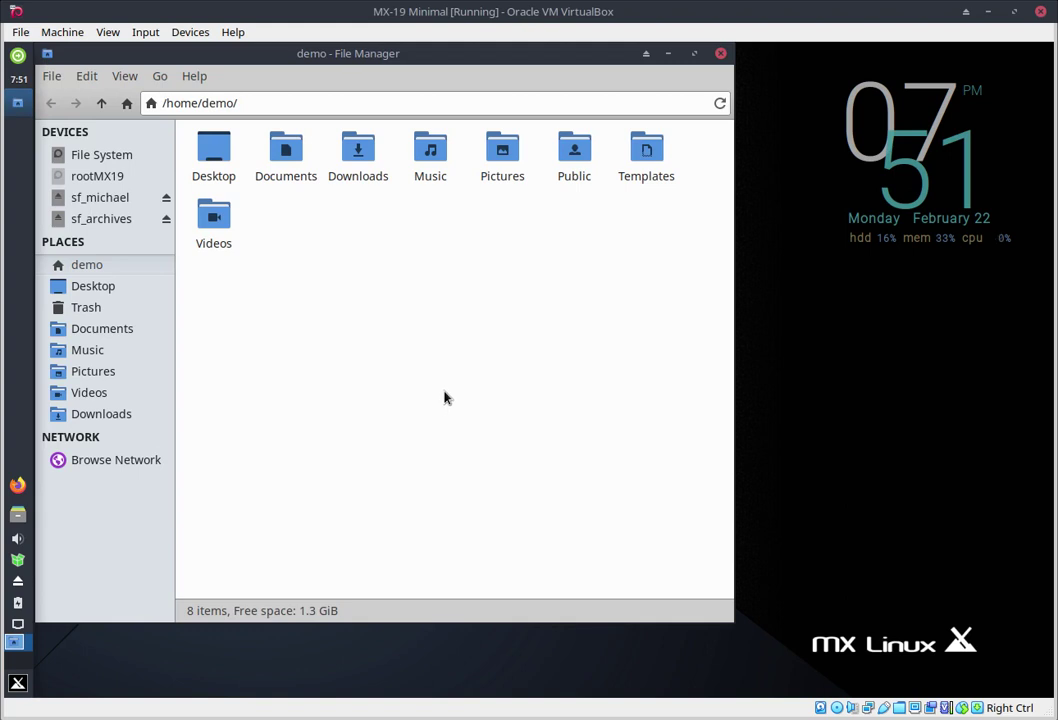
Step: Show hidden files, move the .config folder to the Trash, and check the Trash
{"action": "key", "text": "ctrl+h"}
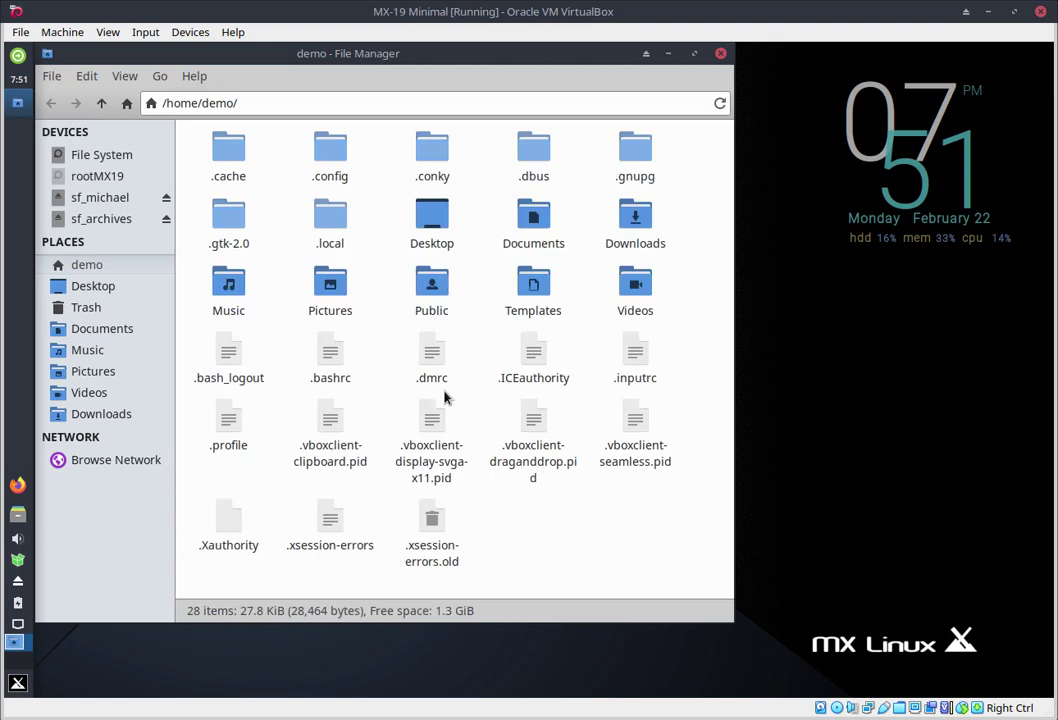
{"action": "left_click", "coordinate": [331, 165]}
{"action": "left_click", "coordinate": [370, 148]}
{"action": "left_click", "coordinate": [318, 155]}
{"action": "key", "text": "Delete"}
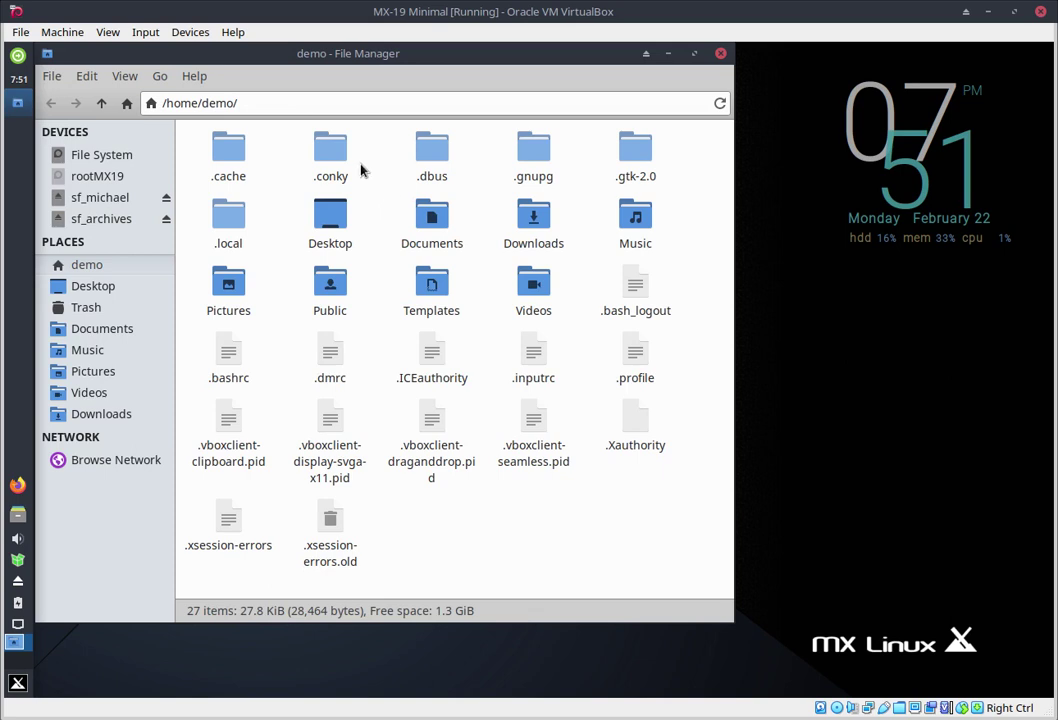
{"action": "left_click", "coordinate": [86, 308]}
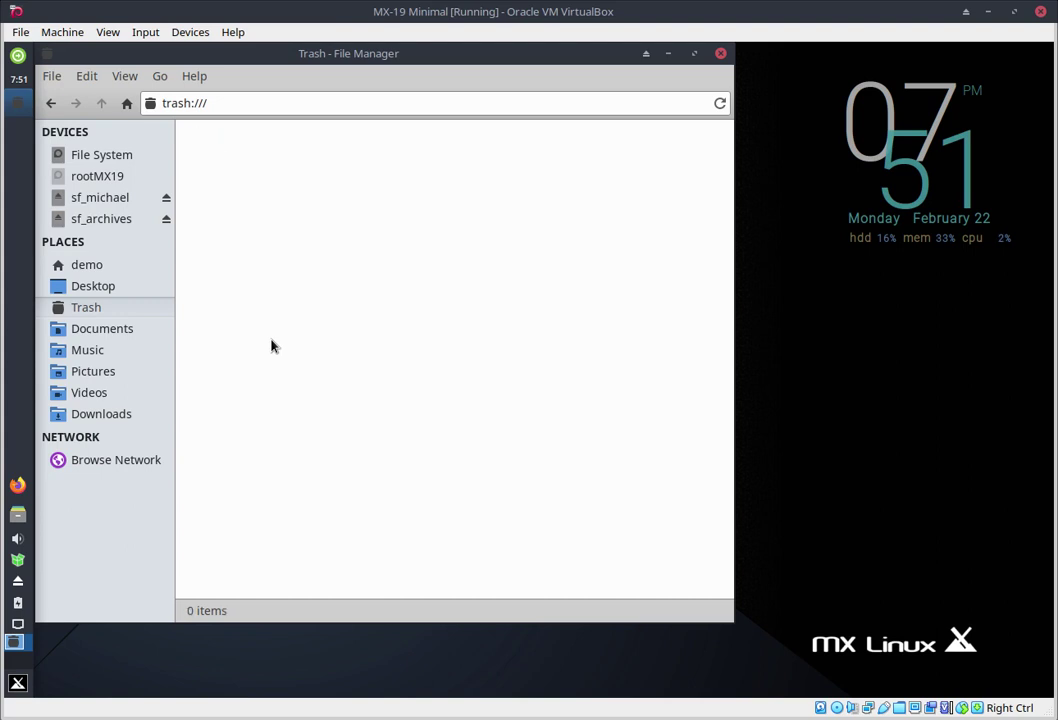
Step: Close the file manager, log out from the Whisker menu, and log back in with the account password
{"action": "left_click", "coordinate": [721, 53]}
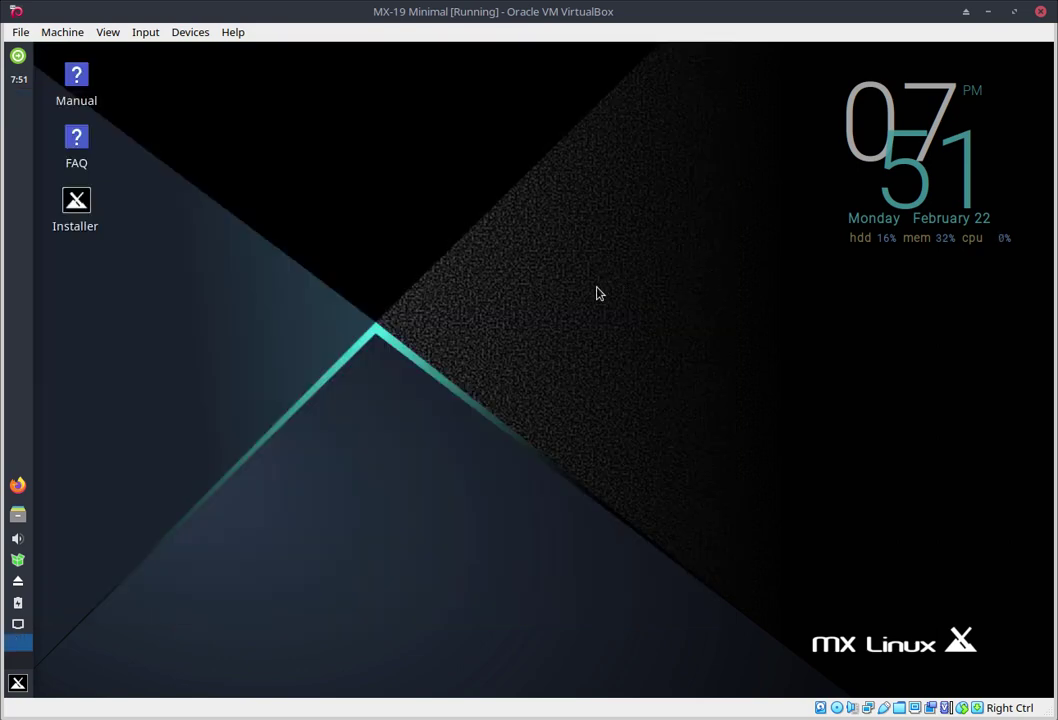
{"action": "left_click", "coordinate": [17, 684]}
{"action": "left_click", "coordinate": [396, 264]}
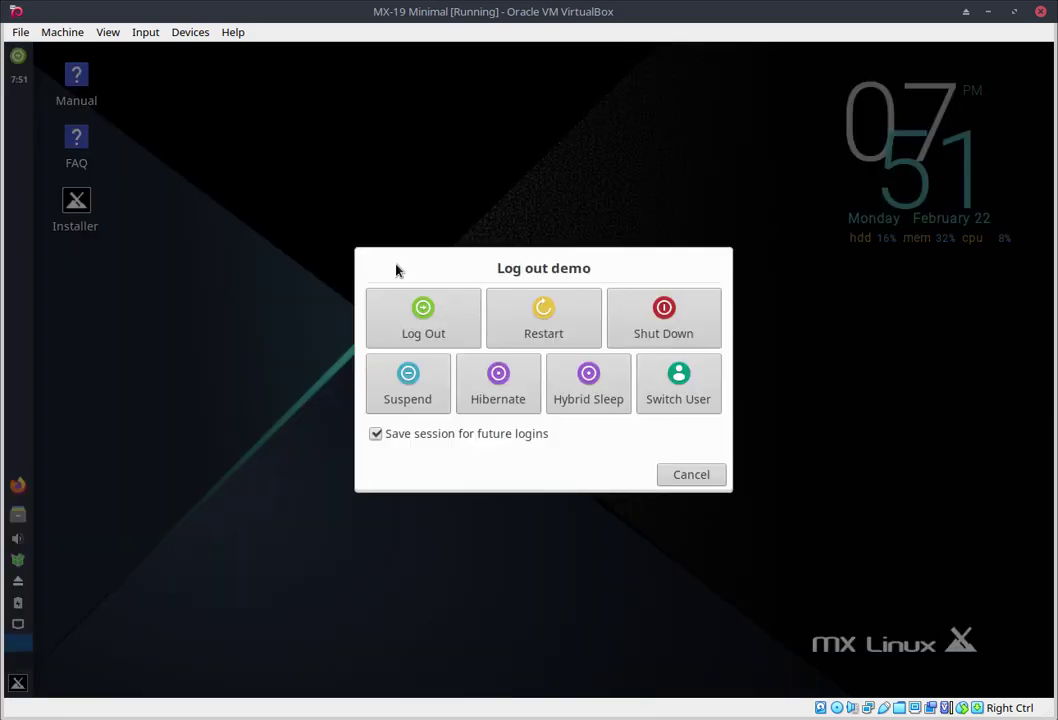
{"action": "left_click", "coordinate": [435, 335]}
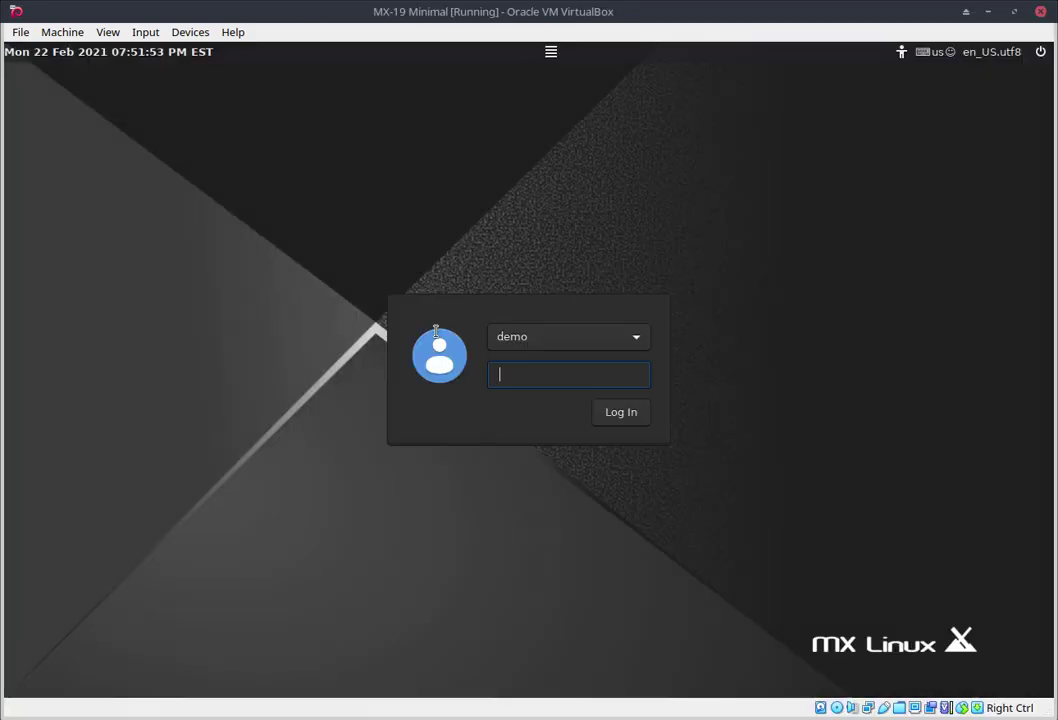
{"action": "type", "text": "demo"}
{"action": "left_click", "coordinate": [624, 420]}
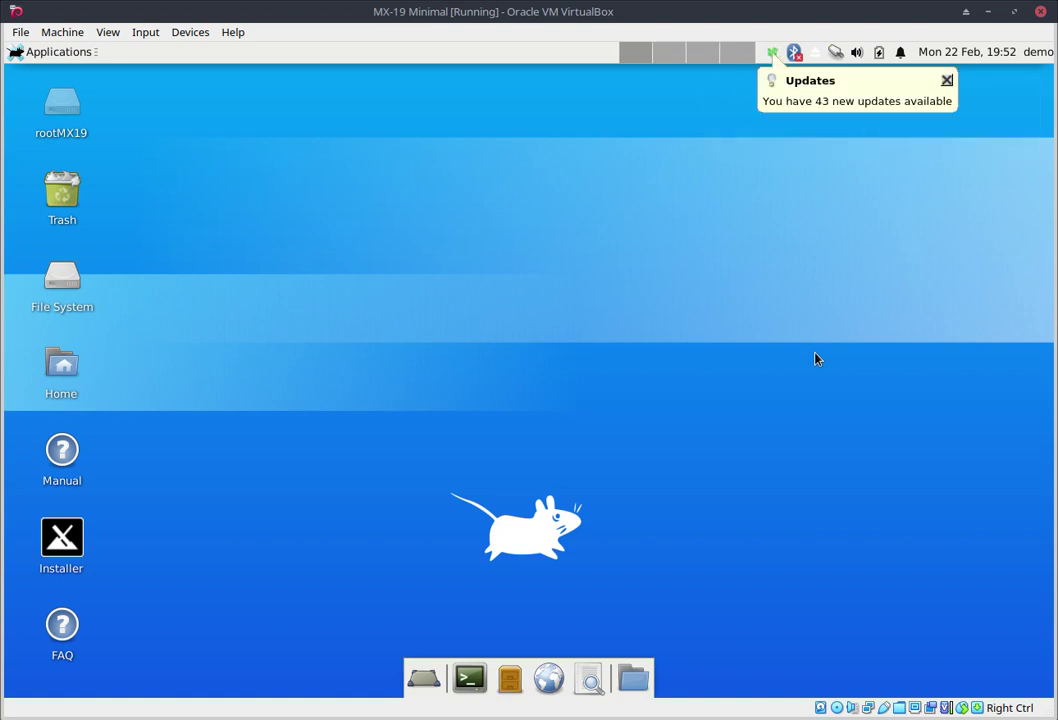
Step: Dismiss the Updates notice and open the Trash and home folder in separate Thunar windows
{"action": "left_click", "coordinate": [947, 80]}
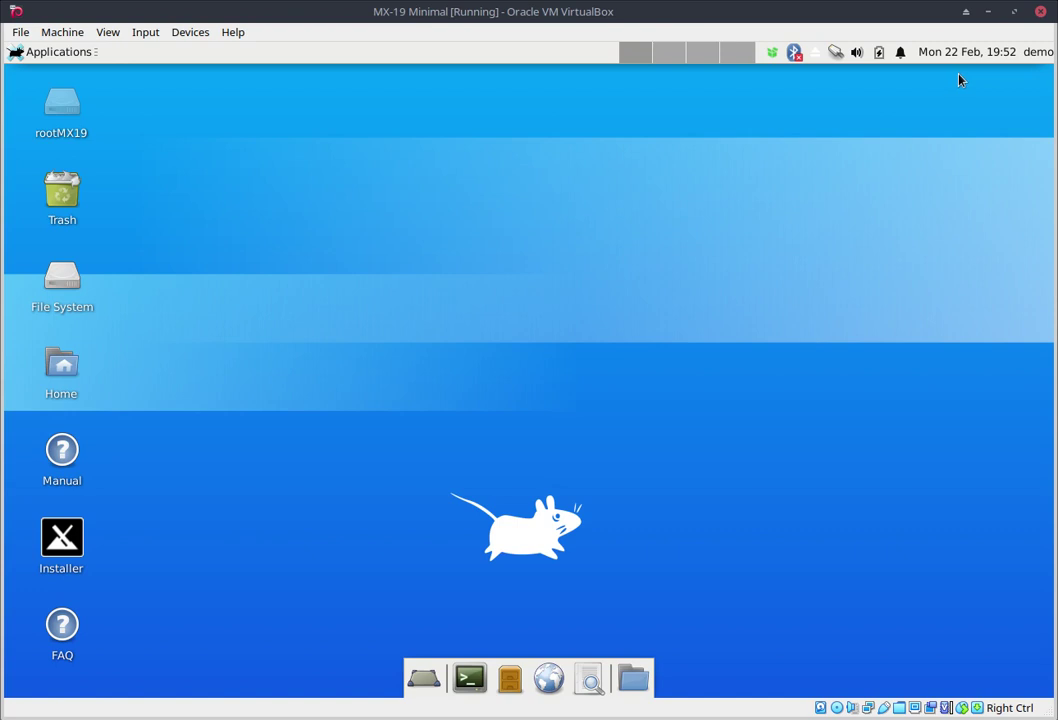
{"action": "double_click", "coordinate": [65, 195]}
{"action": "left_click_drag", "start_coordinate": [145, 78], "coordinate": [670, 233]}
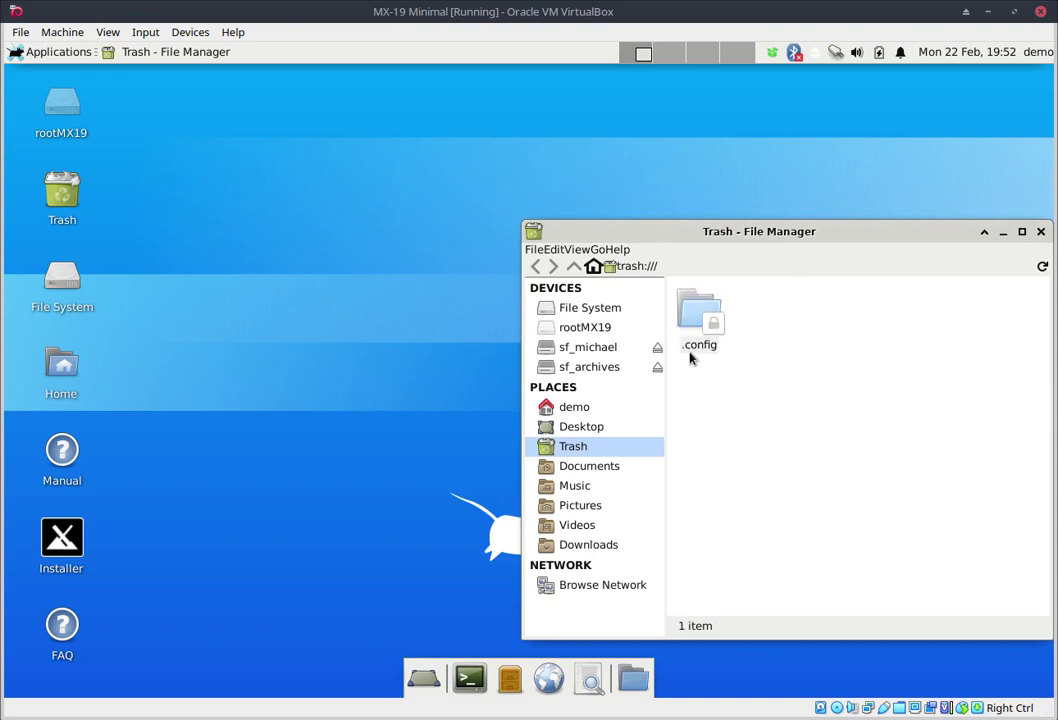
{"action": "left_click", "coordinate": [57, 370]}
{"action": "double_click", "coordinate": [57, 370]}
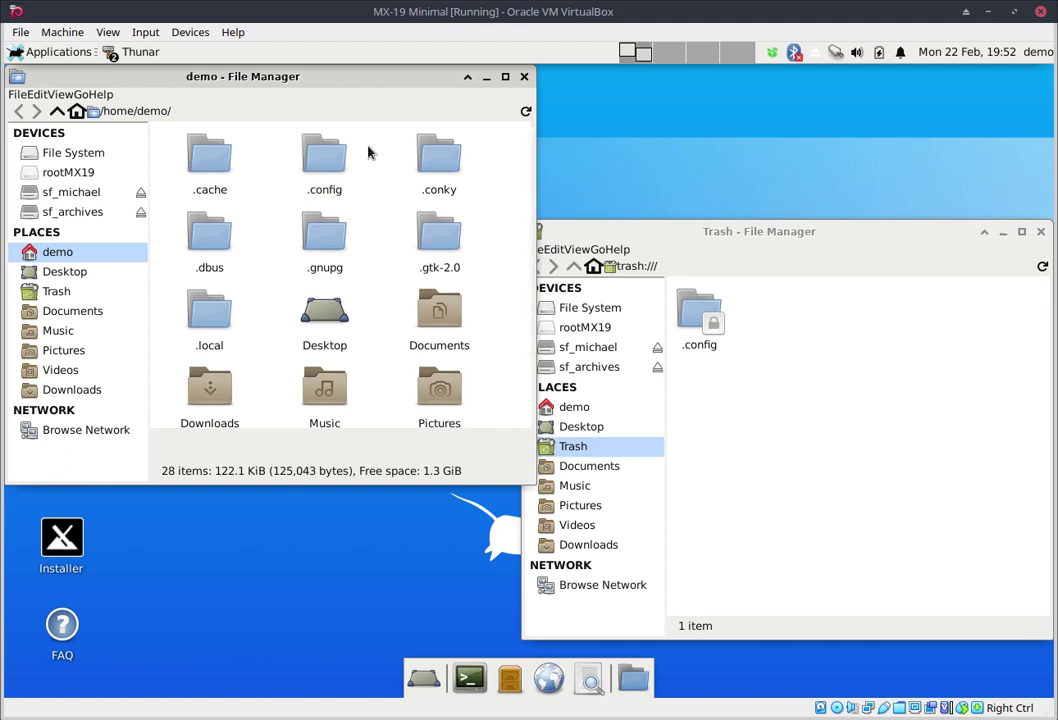
Step: Duplicate the newly created .config folder as '.config (copy 1)'
{"action": "left_click", "coordinate": [320, 158]}
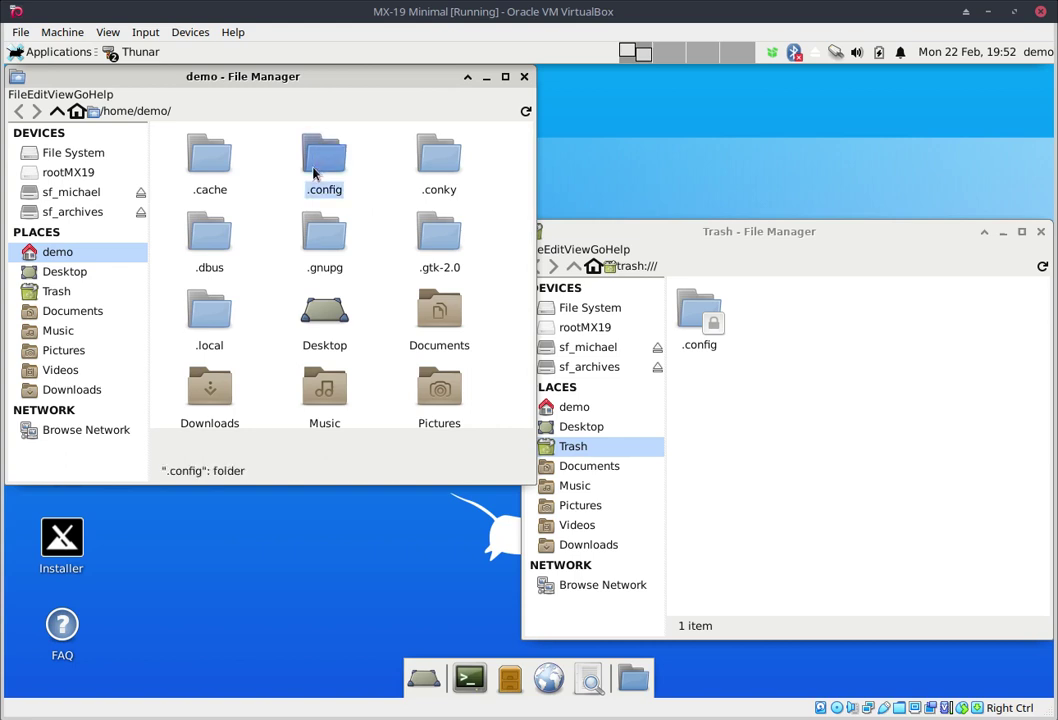
{"action": "key", "text": "ctrl+c"}
{"action": "key", "text": "ctrl+v"}
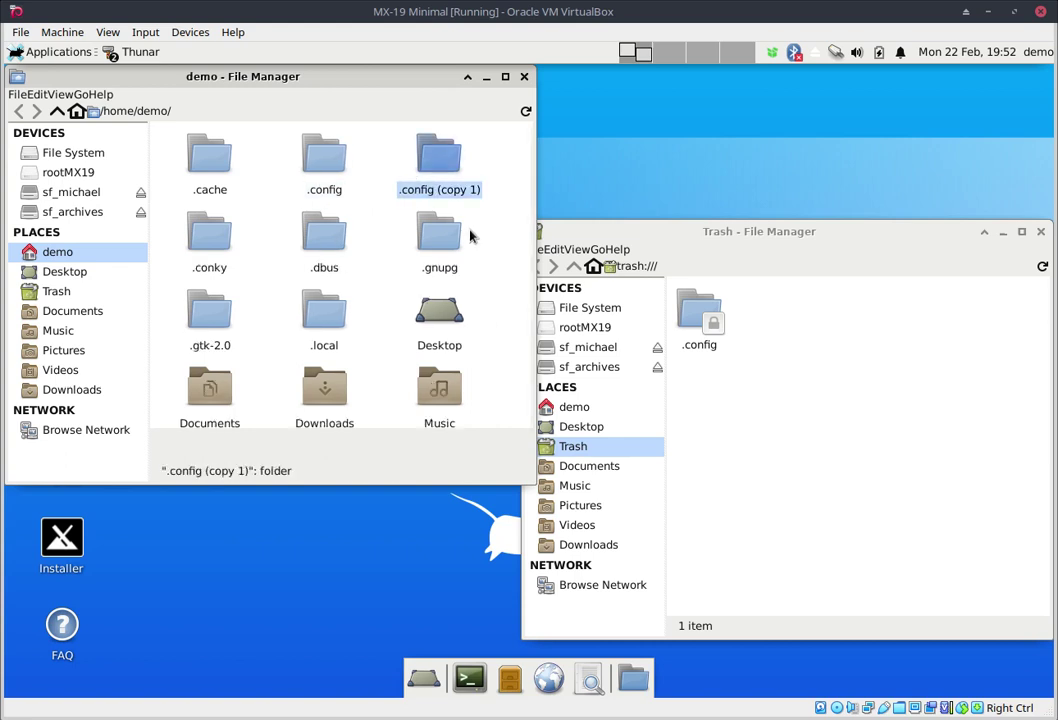
{"action": "left_click", "coordinate": [292, 162]}
{"action": "key", "text": "ctrl+z"}
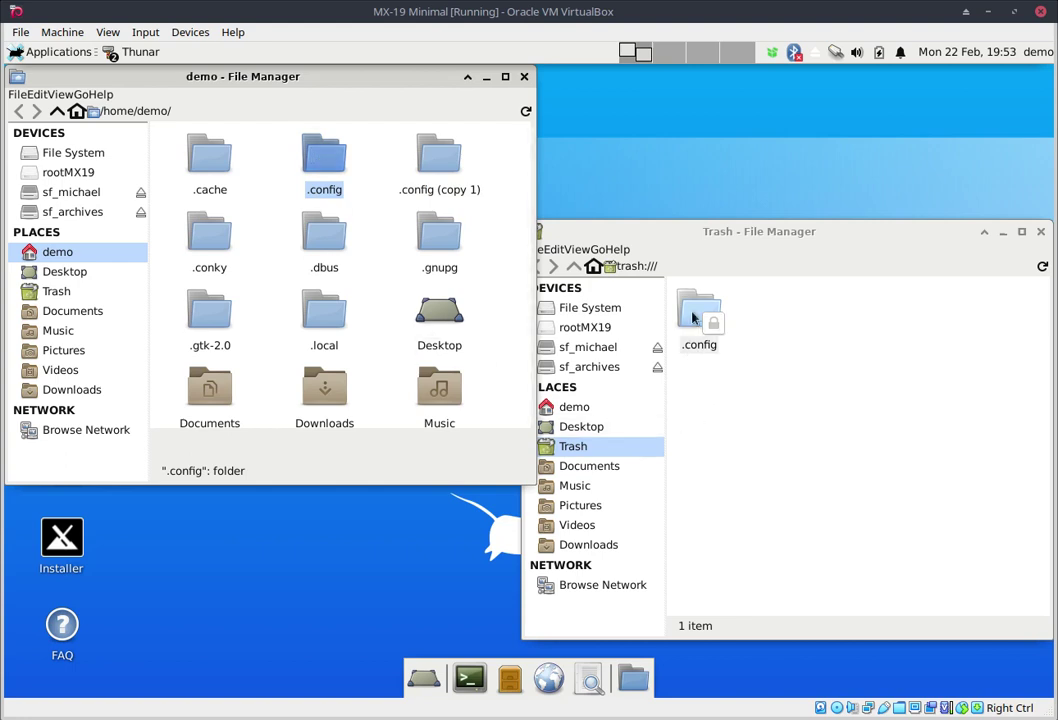
Step: Permanently delete the new .config folder with Shift+Delete
{"action": "key", "text": "shift+Delete"}
{"action": "left_click", "coordinate": [334, 348]}
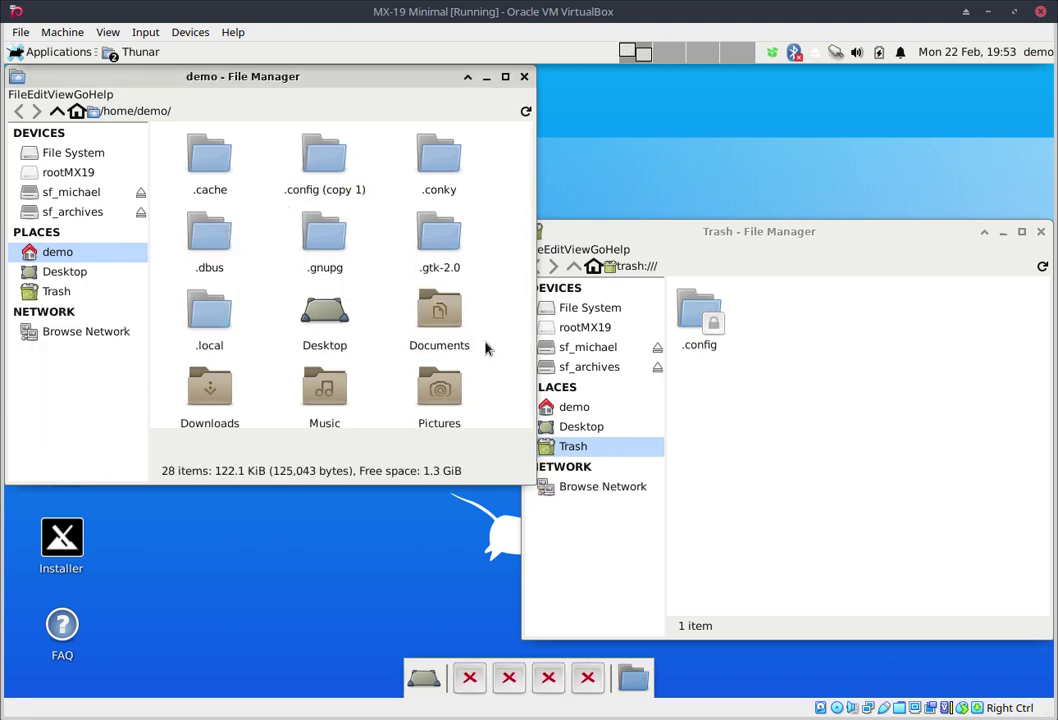
{"action": "left_click", "coordinate": [847, 243]}
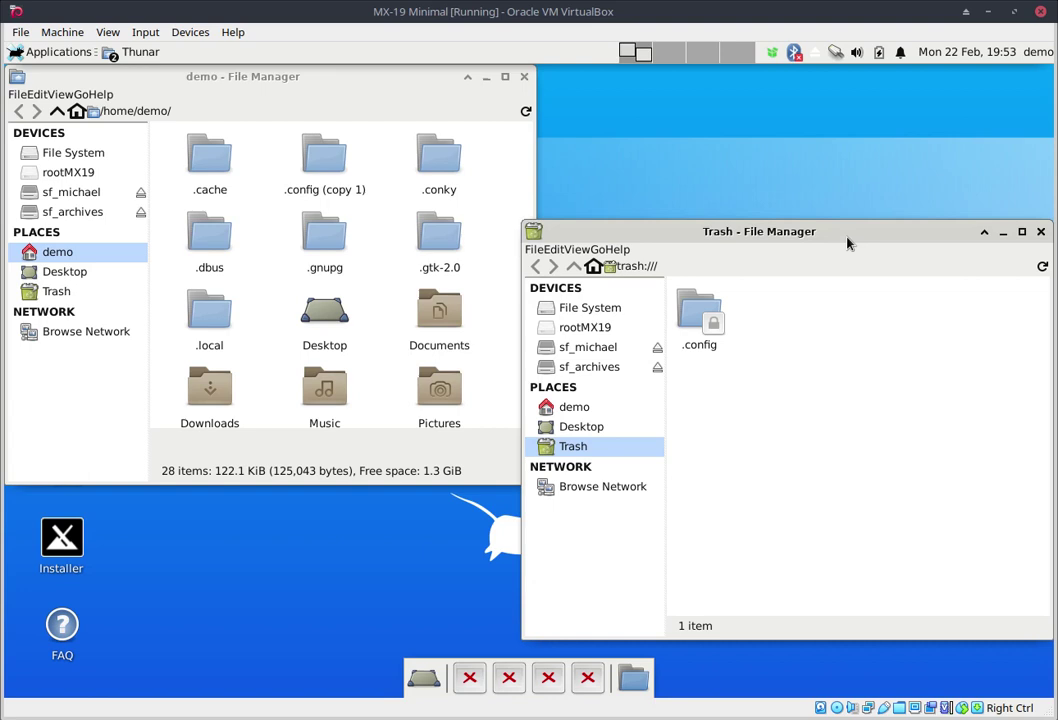
Step: Restore the old .config from the Trash to /home/demo, hide dotfiles again, and close both windows
{"action": "right_click", "coordinate": [690, 315]}
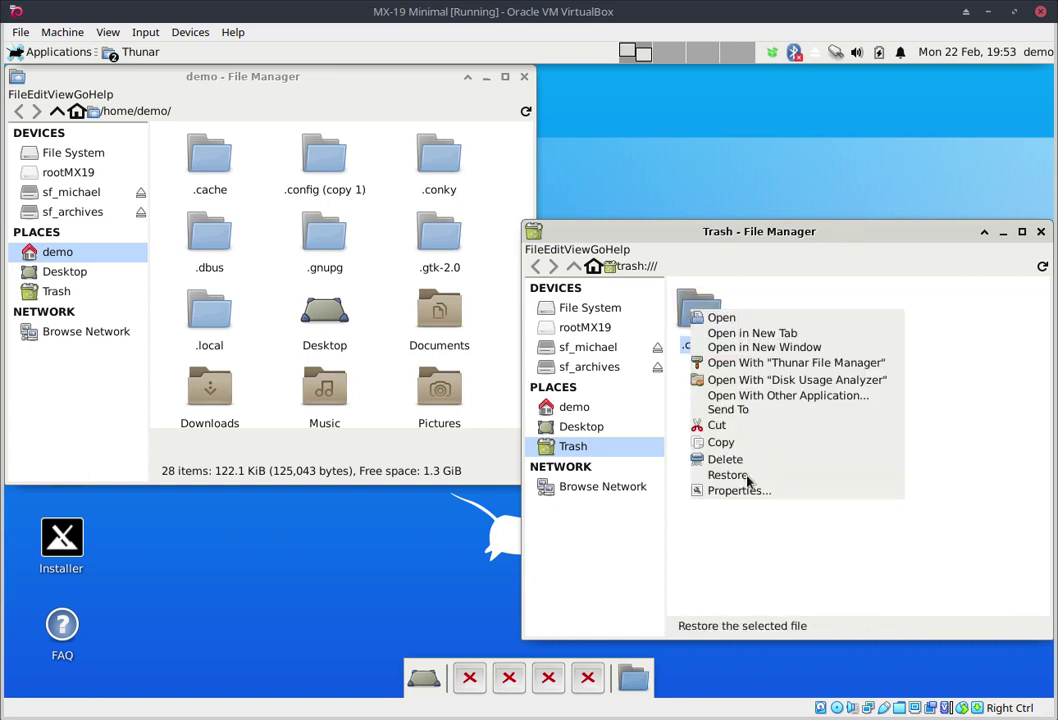
{"action": "left_click", "coordinate": [728, 475]}
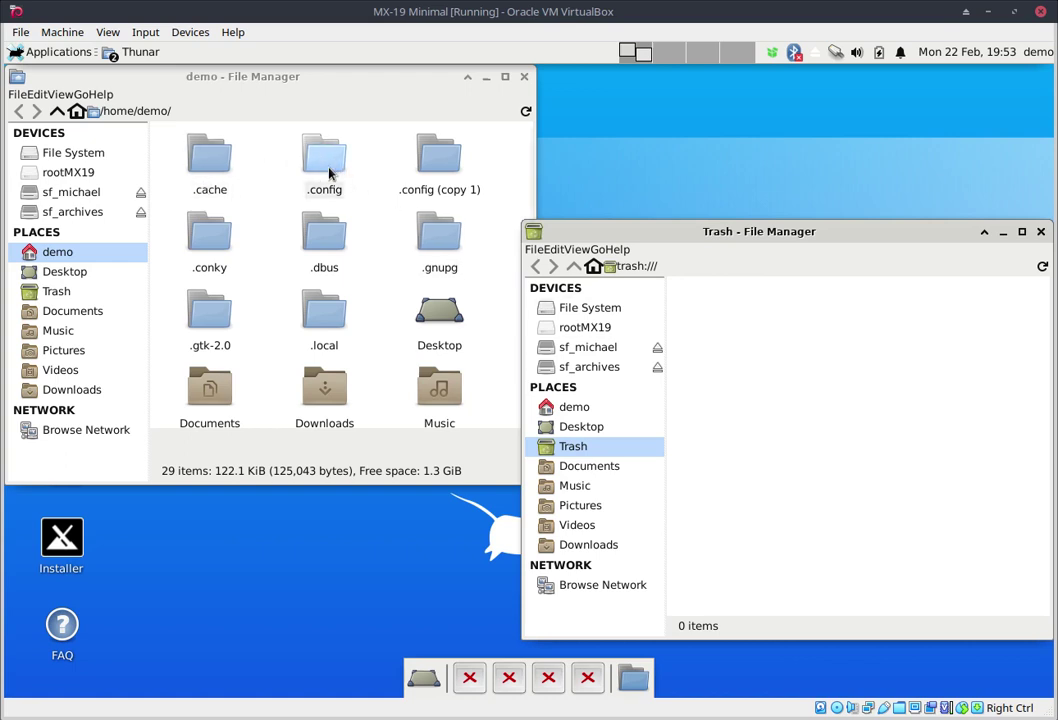
{"action": "left_click_drag", "start_coordinate": [837, 231], "coordinate": [630, 197]}
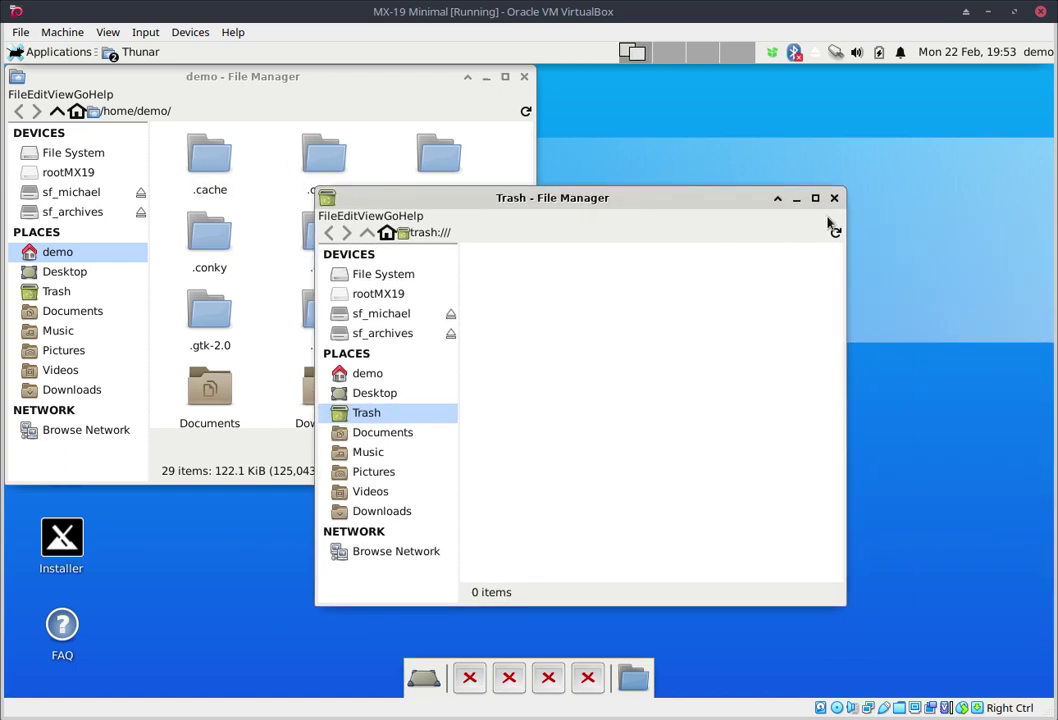
{"action": "left_click_drag", "start_coordinate": [406, 200], "coordinate": [491, 218]}
{"action": "left_click", "coordinate": [919, 215]}
{"action": "key", "text": "ctrl+h"}
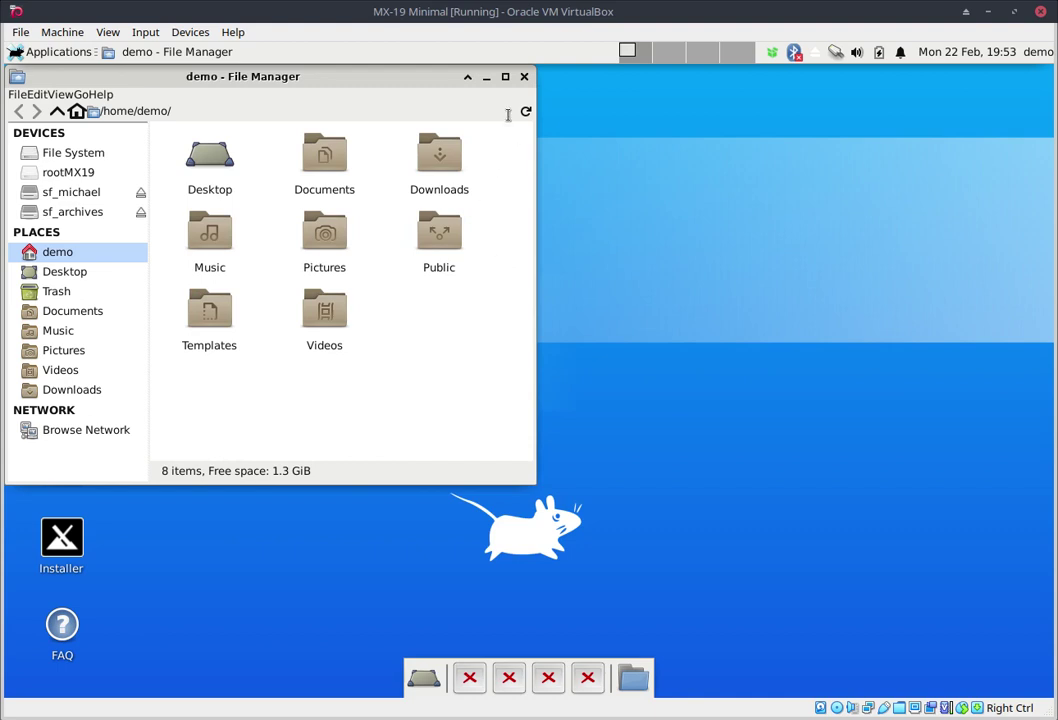
{"action": "left_click", "coordinate": [524, 77]}
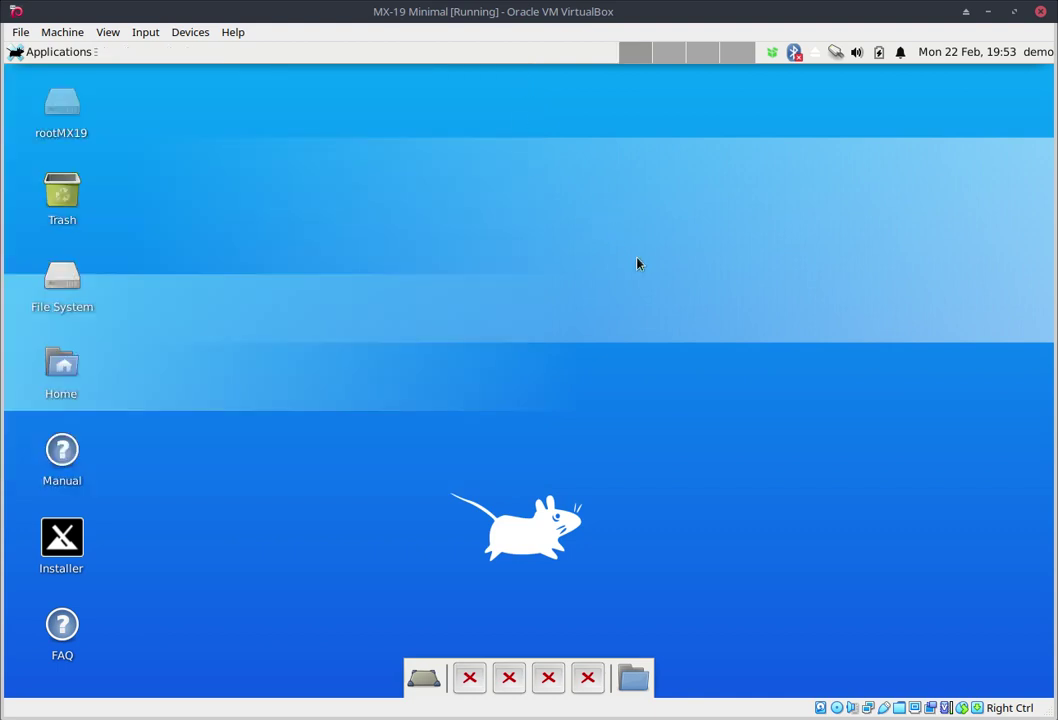
Step: Log out from the user menu and log back in with the account password
{"action": "left_click", "coordinate": [1037, 55]}
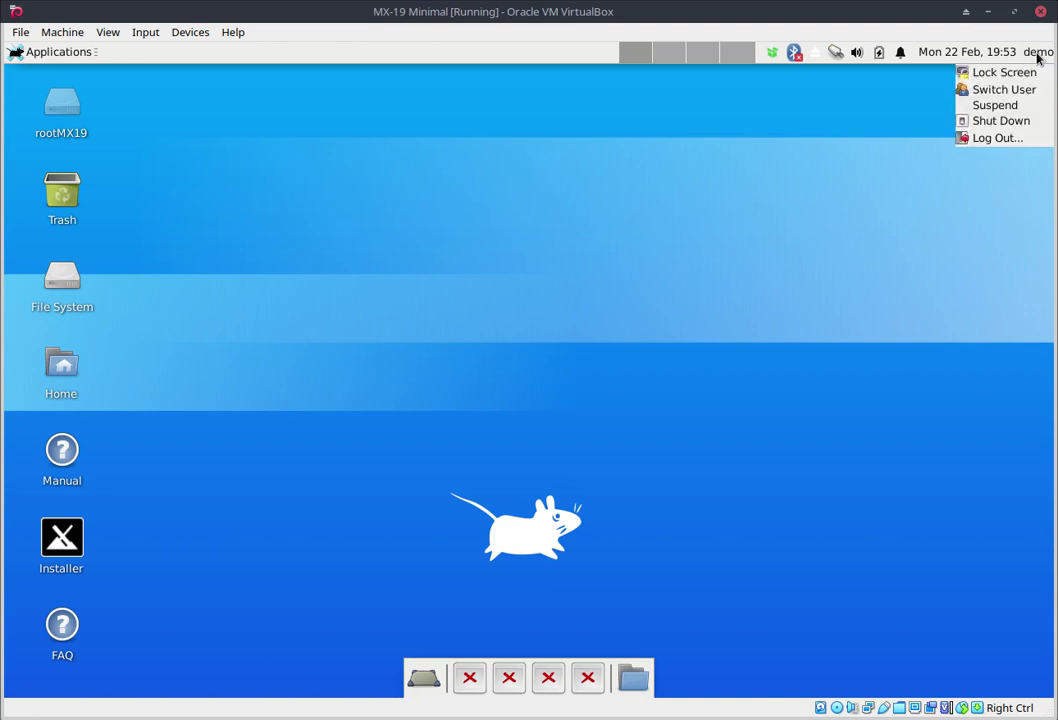
{"action": "left_click", "coordinate": [1001, 138]}
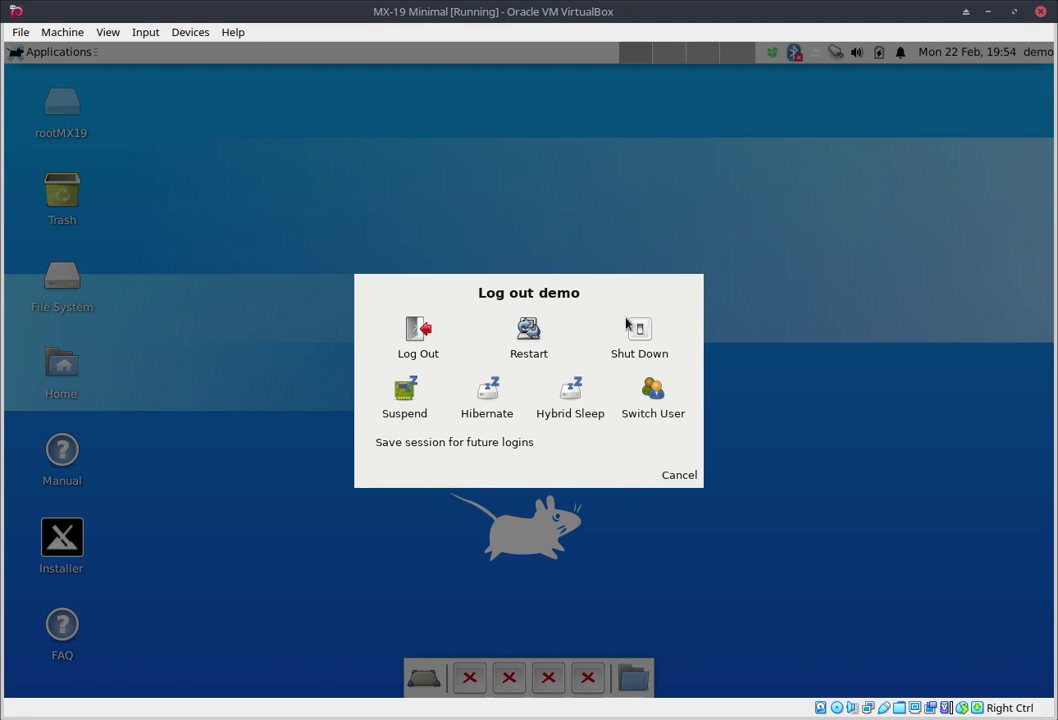
{"action": "left_click", "coordinate": [424, 345]}
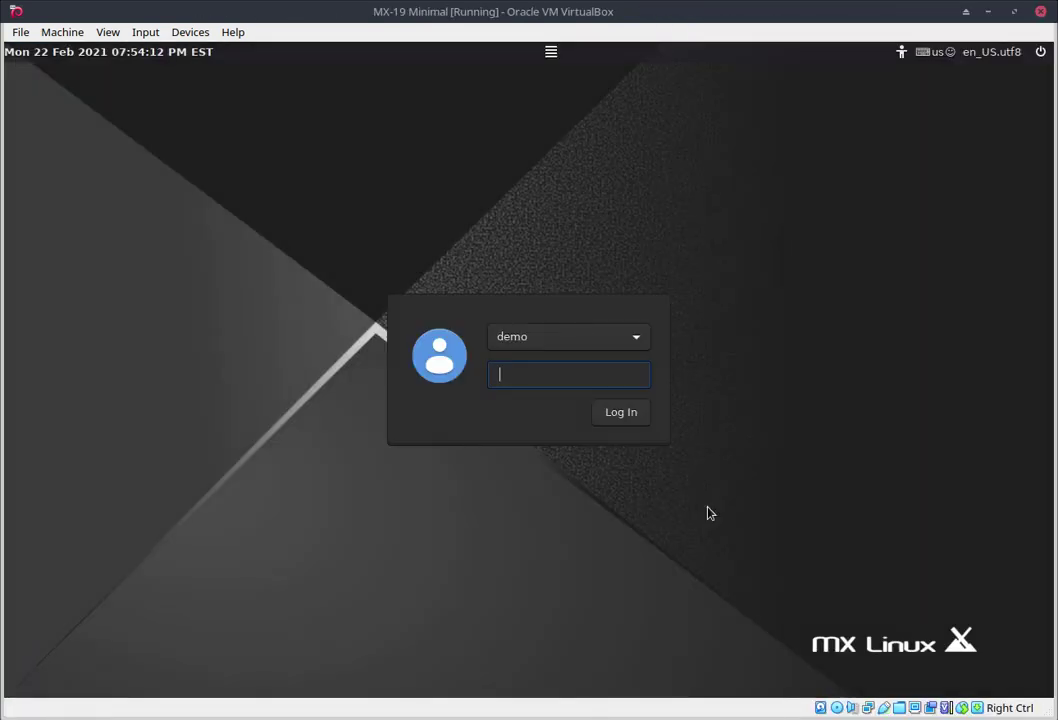
{"action": "type", "text": "demo"}
{"action": "key", "text": "Return"}
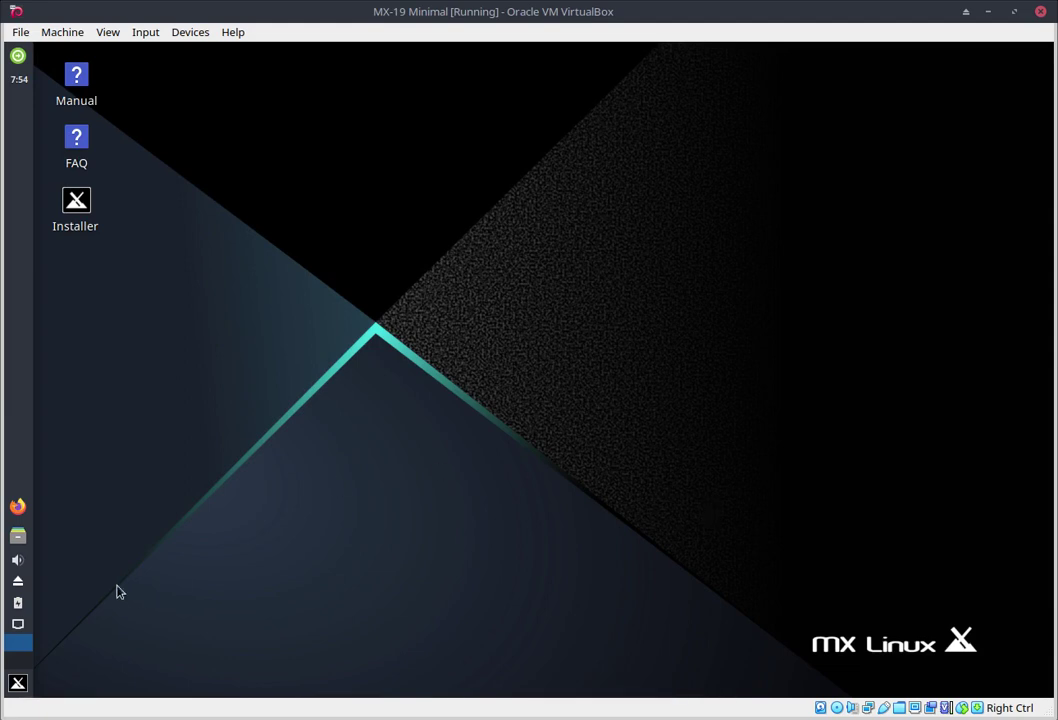
Step: Open the home folder with hidden files shown and permanently delete the .config folder
{"action": "left_click", "coordinate": [18, 537]}
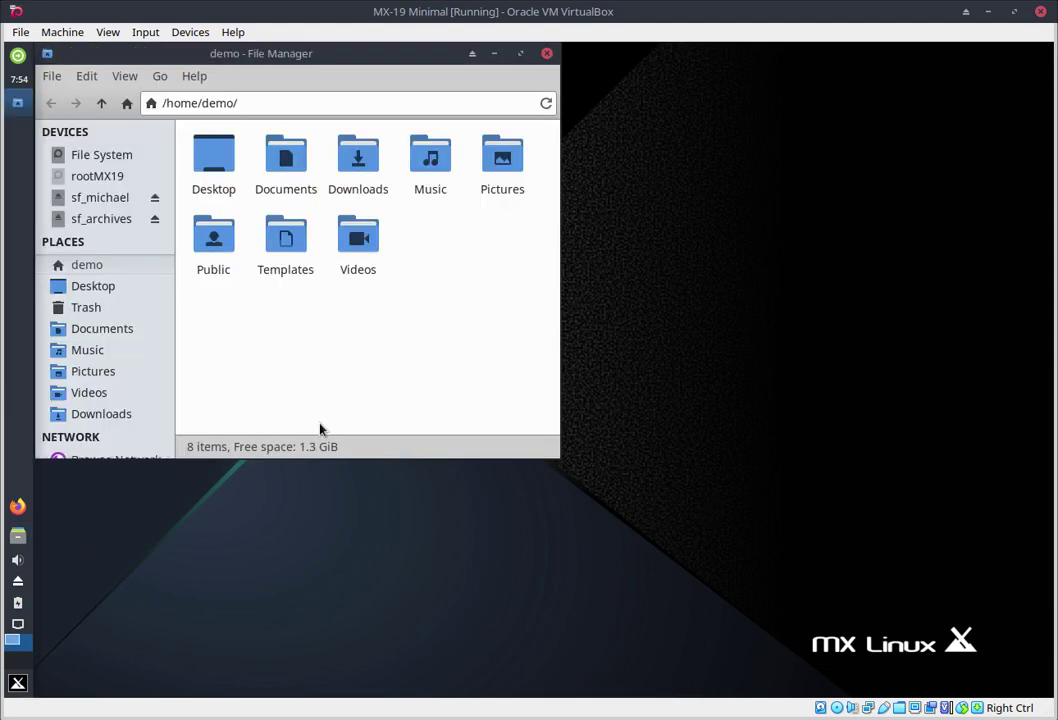
{"action": "key", "text": "ctrl+h"}
{"action": "left_click", "coordinate": [330, 180]}
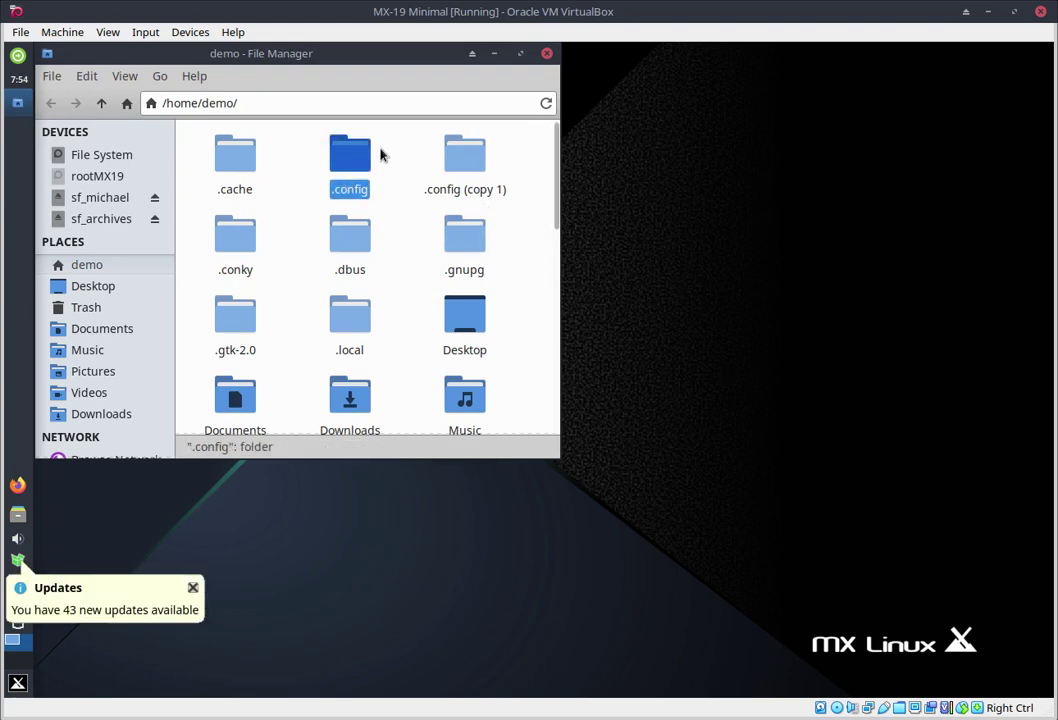
{"action": "key", "text": "shift+Delete"}
{"action": "left_click", "coordinate": [383, 333]}
Step: Try renaming '.config (copy 1)' to '.config' and dismiss the rename failure message
{"action": "left_click", "coordinate": [312, 186]}
{"action": "key", "text": "F2"}
{"action": "left_click", "coordinate": [339, 278]}
{"action": "key", "text": "BackSpace"}
{"action": "key", "text": "BackSpace"}
{"action": "key", "text": "BackSpace"}
{"action": "key", "text": "BackSpace"}
{"action": "key", "text": "BackSpace"}
{"action": "key", "text": "BackSpace"}
{"action": "key", "text": "BackSpace"}
{"action": "key", "text": "BackSpace"}
{"action": "key", "text": "BackSpace"}
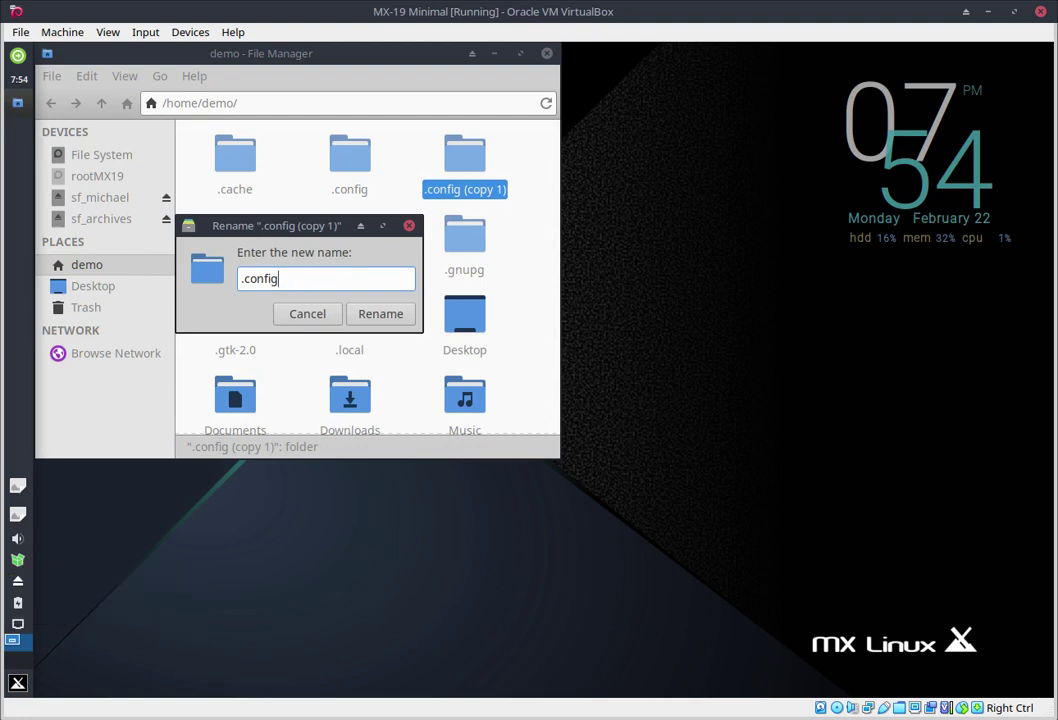
{"action": "left_click", "coordinate": [383, 318]}
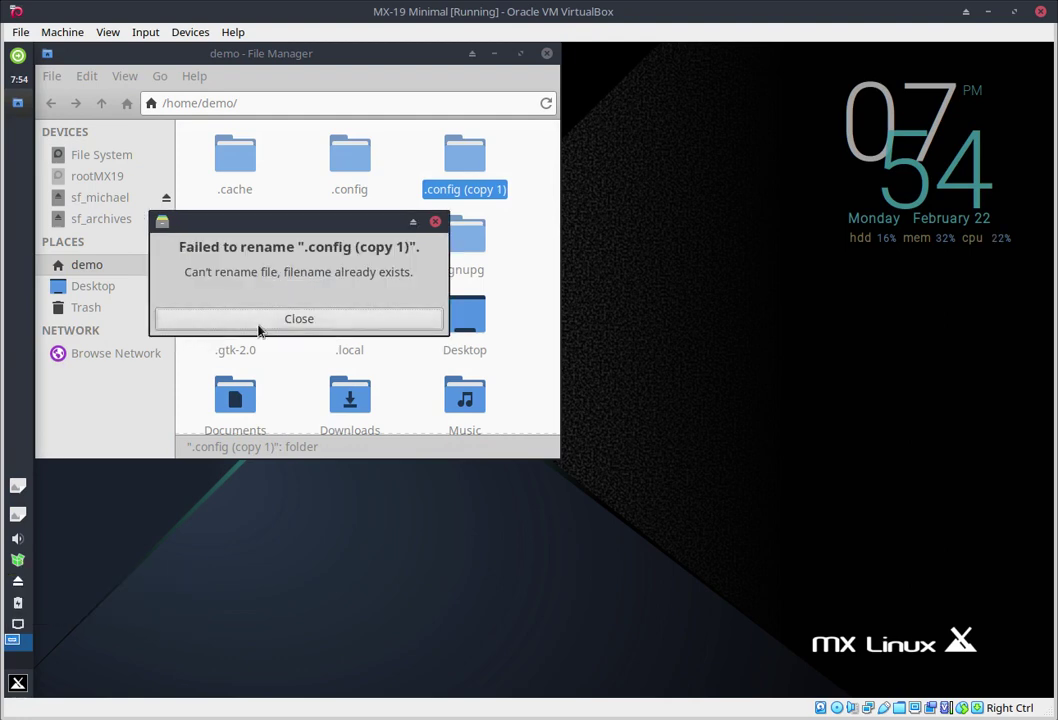
{"action": "left_click", "coordinate": [290, 325]}
Step: Permanently delete the remaining old .config, rename '.config (copy 1)' to '.config', and close Thunar
{"action": "left_click", "coordinate": [340, 160]}
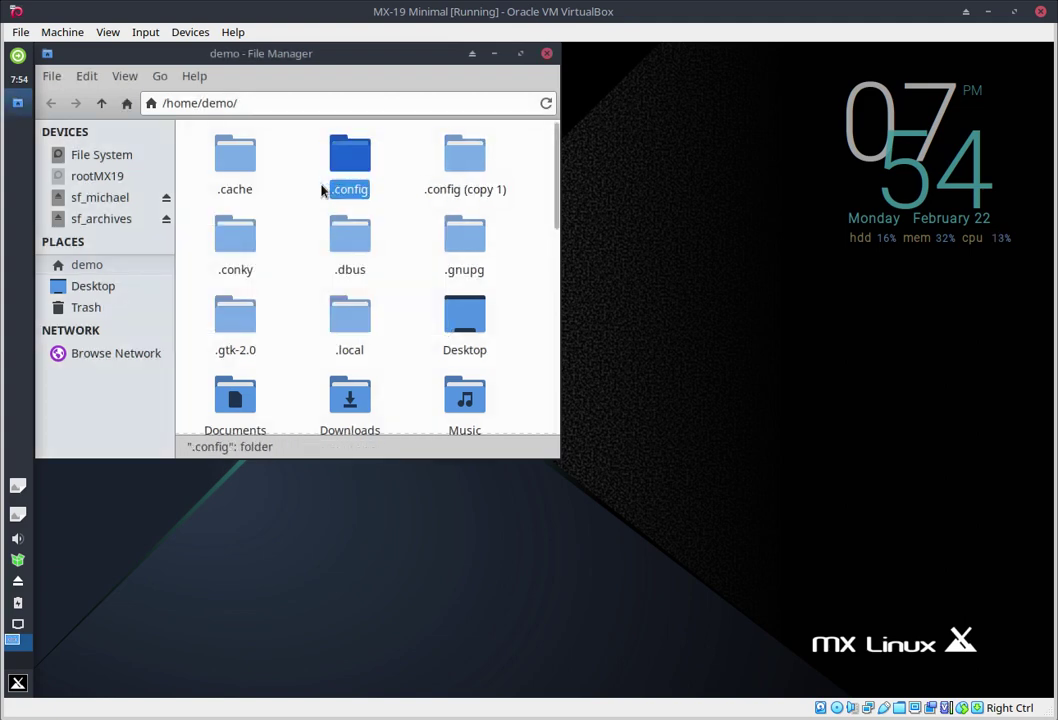
{"action": "key", "text": "shift+Delete"}
{"action": "left_click", "coordinate": [372, 327]}
{"action": "left_click", "coordinate": [323, 189]}
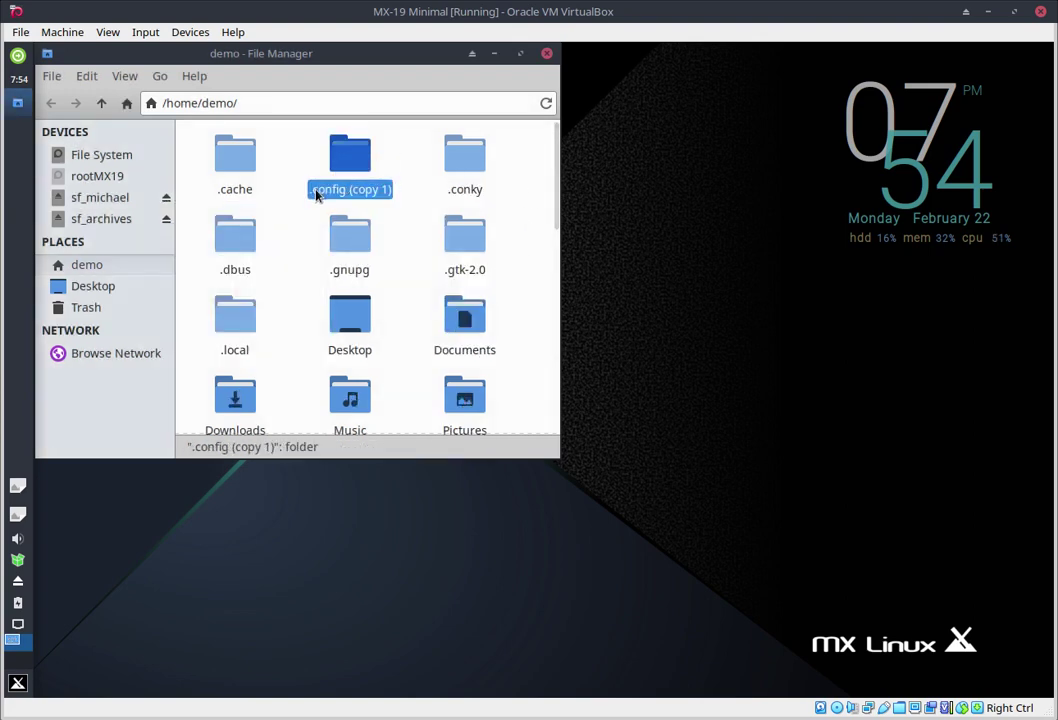
{"action": "key", "text": "F2"}
{"action": "left_click", "coordinate": [338, 276]}
{"action": "key", "text": "BackSpace"}
{"action": "key", "text": "BackSpace"}
{"action": "key", "text": "BackSpace"}
{"action": "key", "text": "BackSpace"}
{"action": "key", "text": "BackSpace"}
{"action": "key", "text": "BackSpace"}
{"action": "key", "text": "BackSpace"}
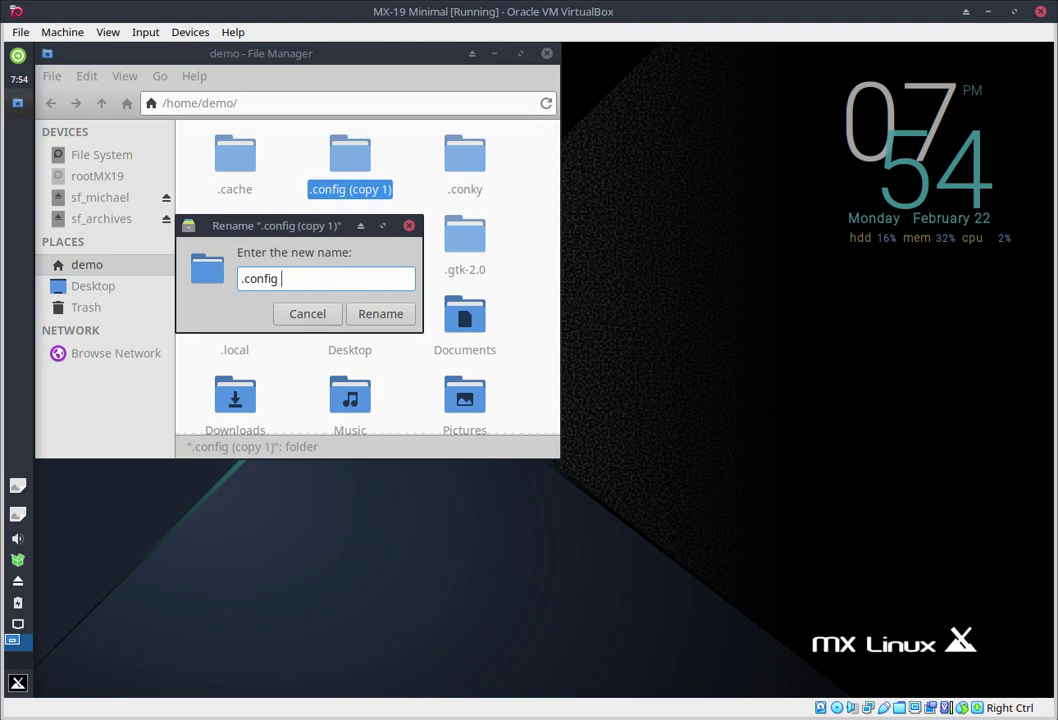
{"action": "key", "text": "Return"}
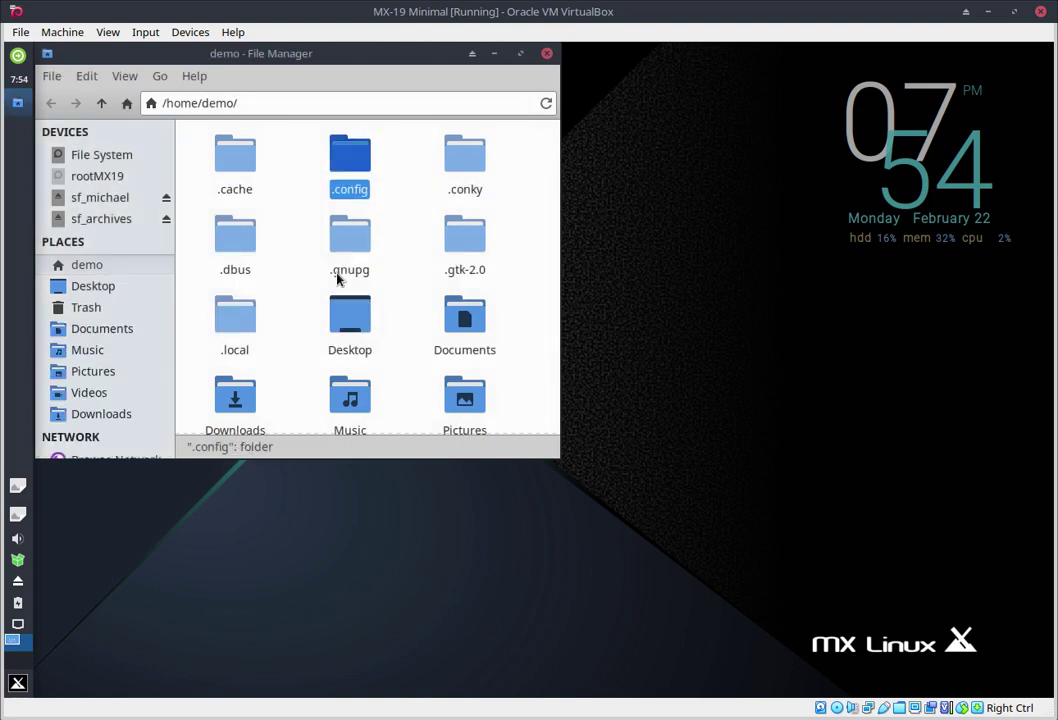
{"action": "left_click", "coordinate": [547, 55]}
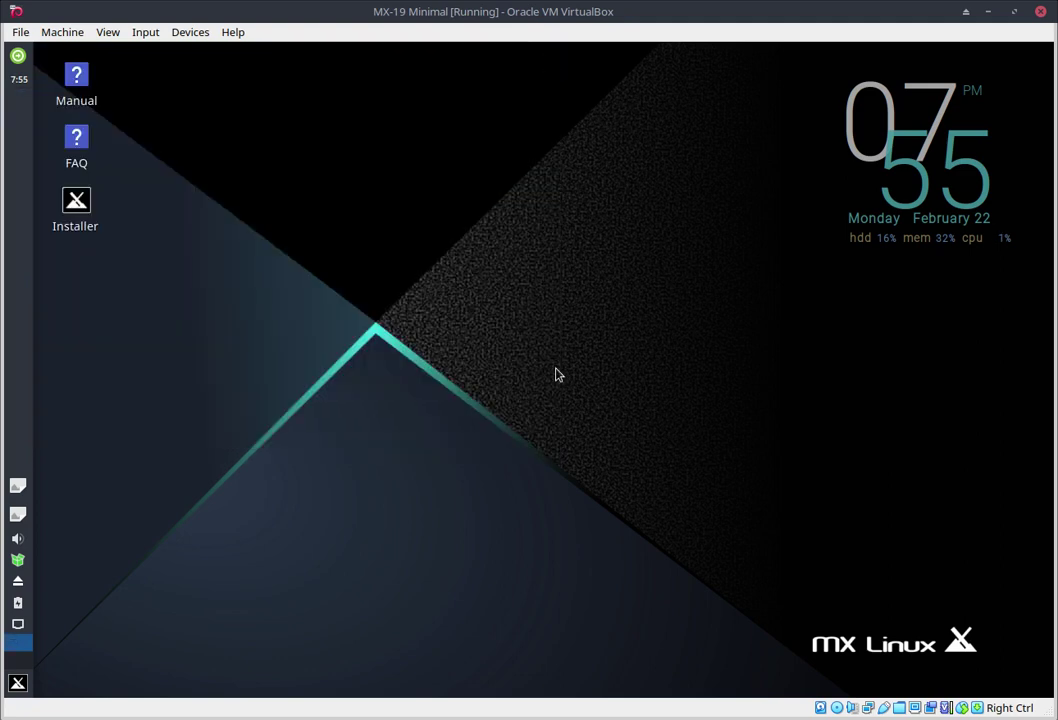
Step: Log out with 'Save session' ticked, then log back in with the account password
{"action": "left_click", "coordinate": [17, 684]}
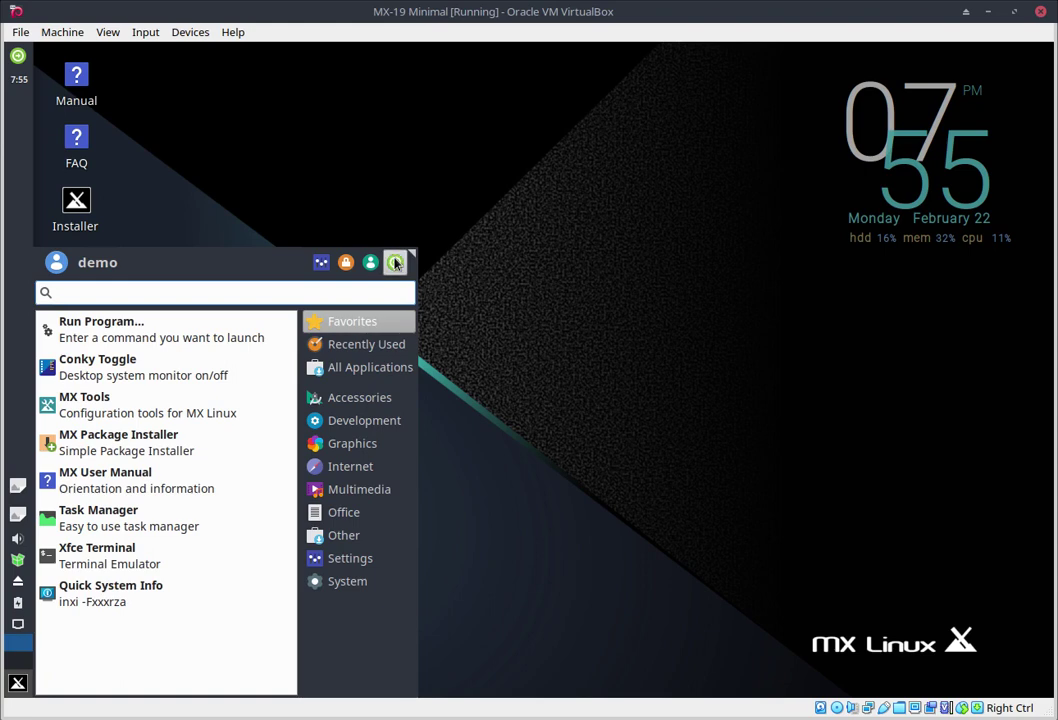
{"action": "left_click", "coordinate": [396, 262]}
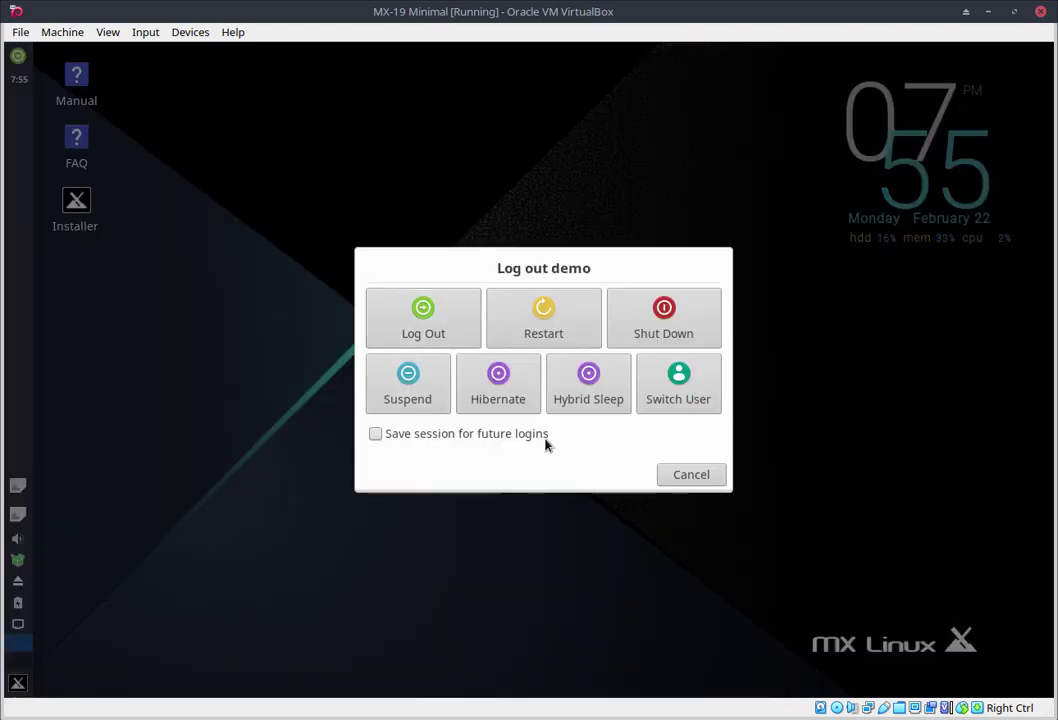
{"action": "left_click", "coordinate": [375, 433]}
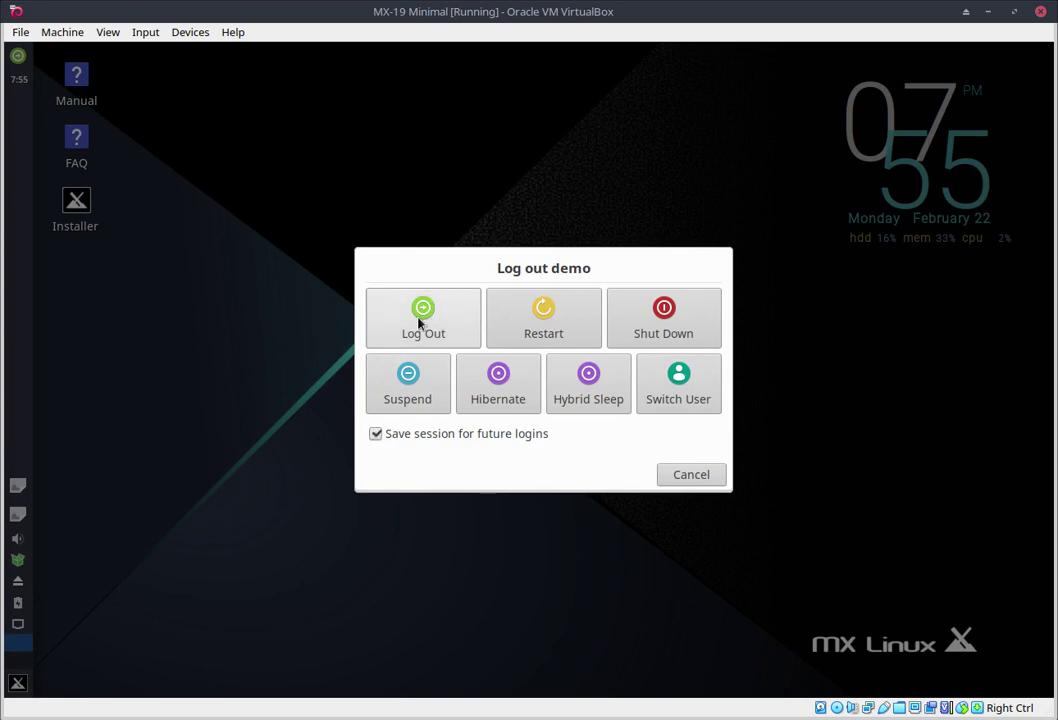
{"action": "left_click", "coordinate": [420, 321]}
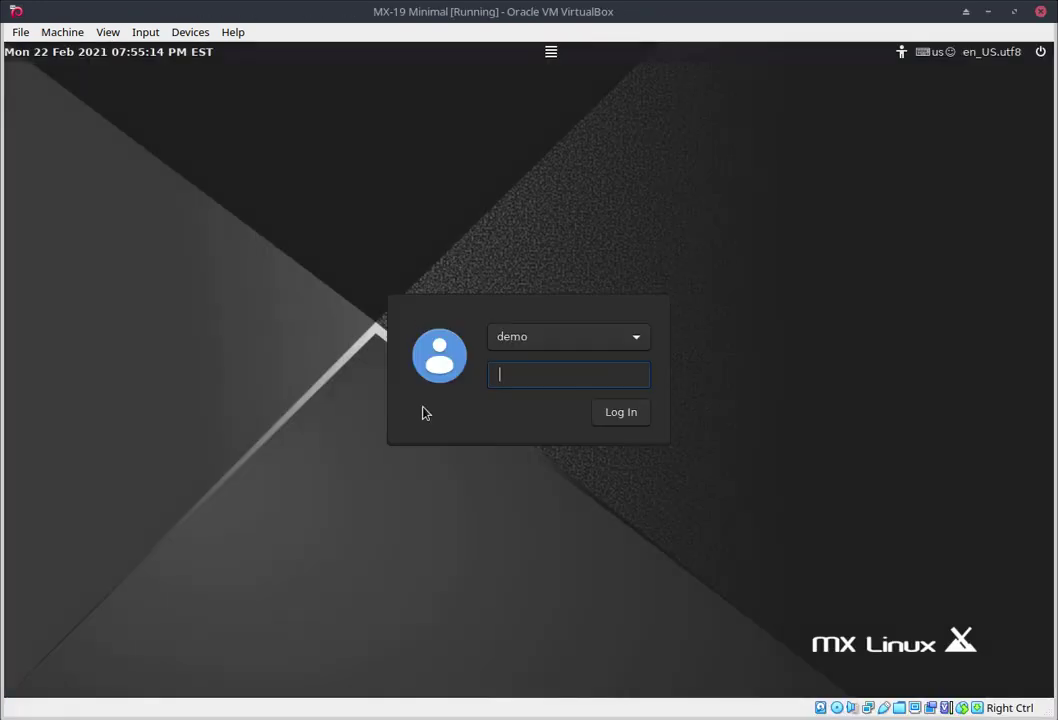
{"action": "type", "text": "demo"}
{"action": "key", "text": "Return"}
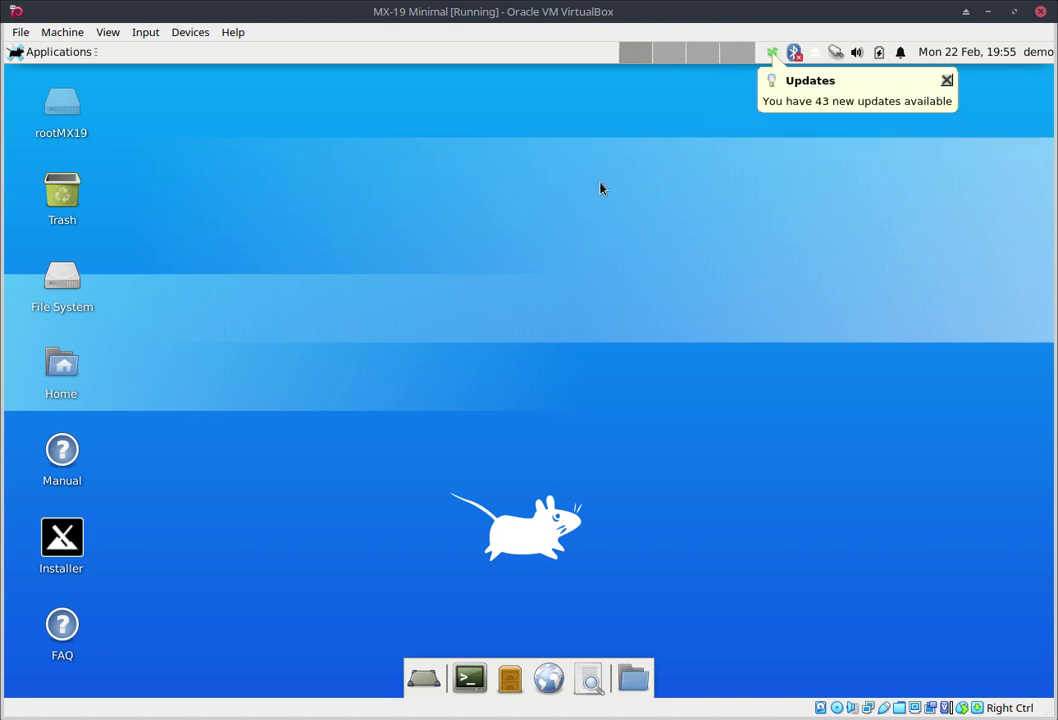
Step: Dismiss the Updates notice, open the Home and Trash windows, and arrange them side by side
{"action": "left_click", "coordinate": [947, 80]}
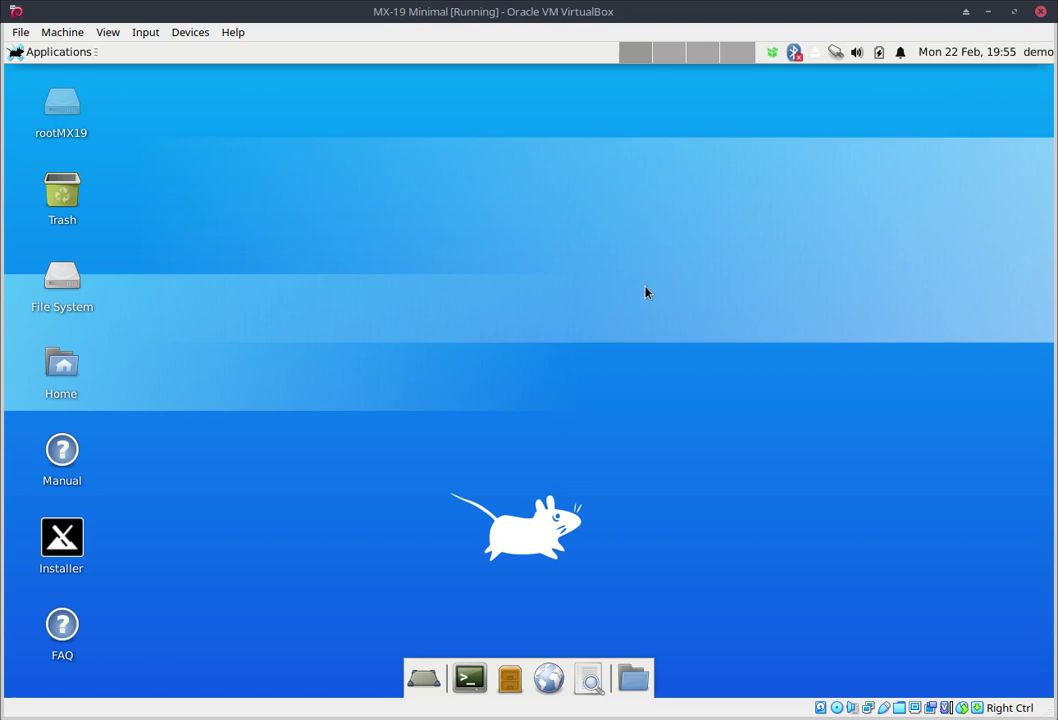
{"action": "double_click", "coordinate": [60, 369]}
{"action": "left_click_drag", "start_coordinate": [139, 83], "coordinate": [515, 168]}
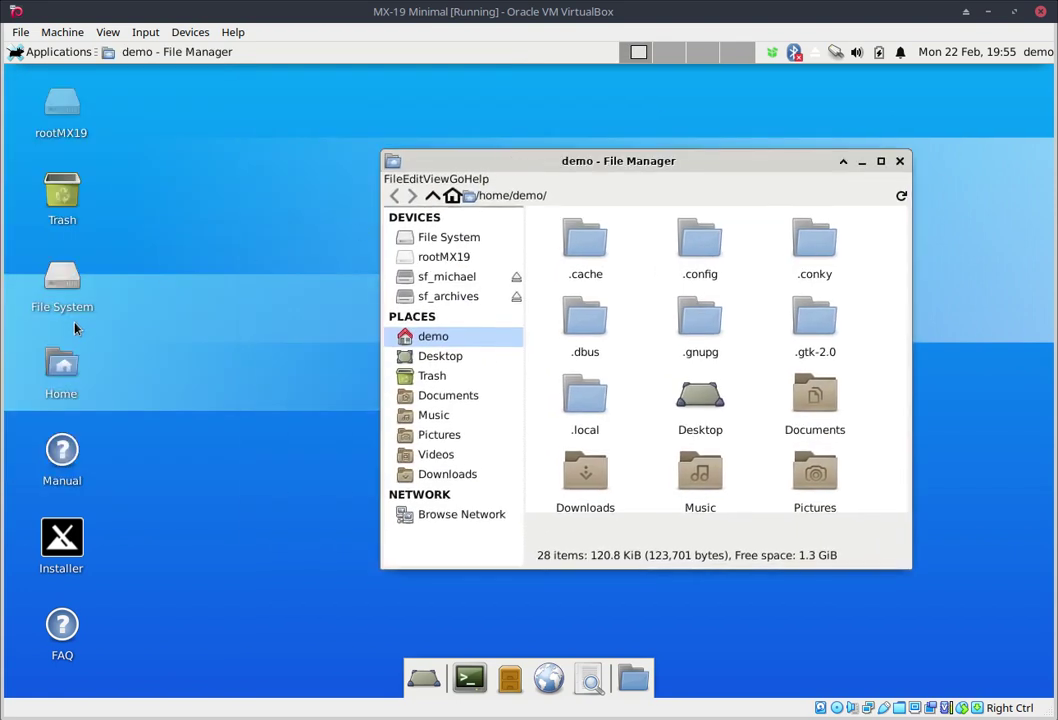
{"action": "double_click", "coordinate": [66, 205]}
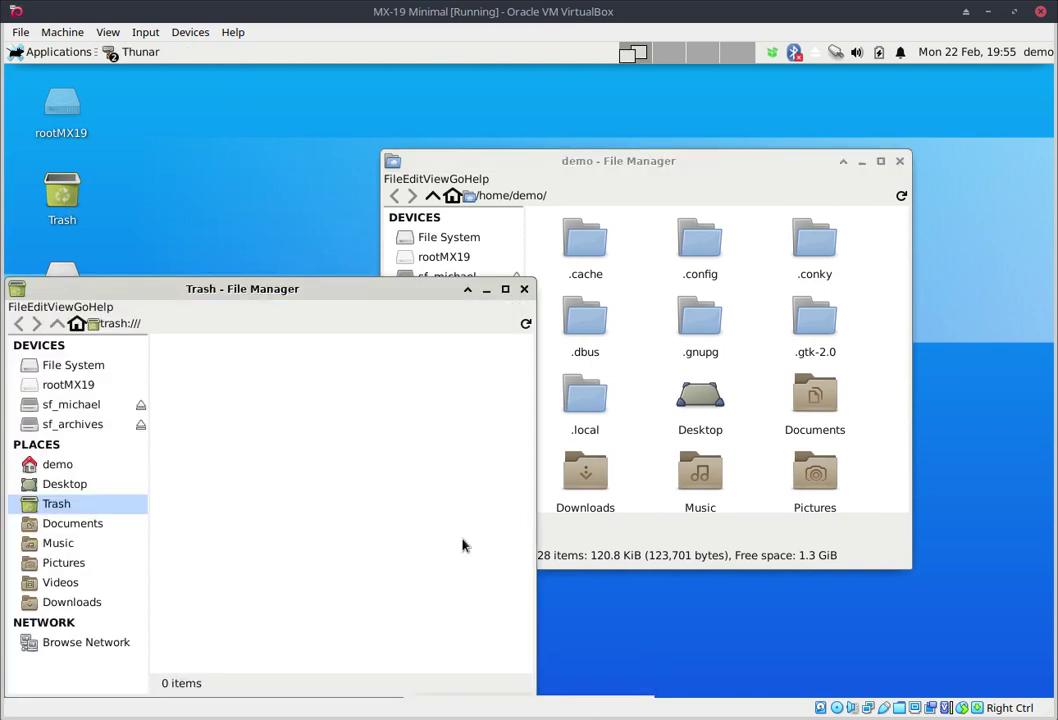
{"action": "left_click", "coordinate": [727, 195]}
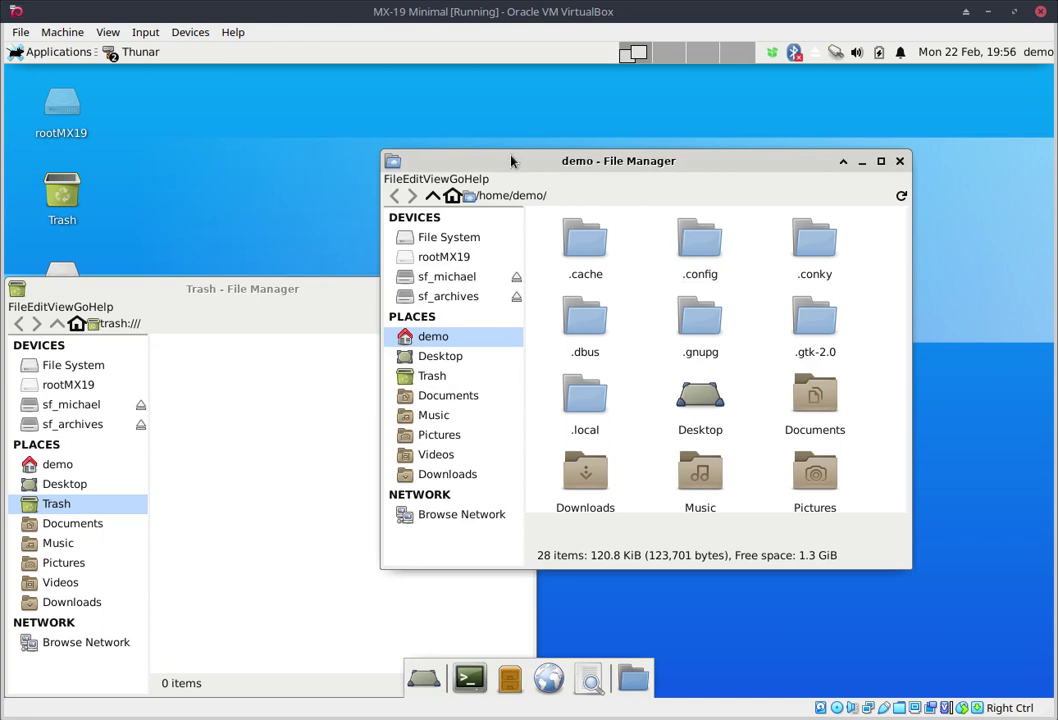
{"action": "left_click_drag", "start_coordinate": [512, 160], "coordinate": [598, 164]}
{"action": "left_click", "coordinate": [163, 352]}
Step: Navigate the second window from File System to /etc/skel and show its hidden files with Ctrl+H
{"action": "left_click", "coordinate": [57, 371]}
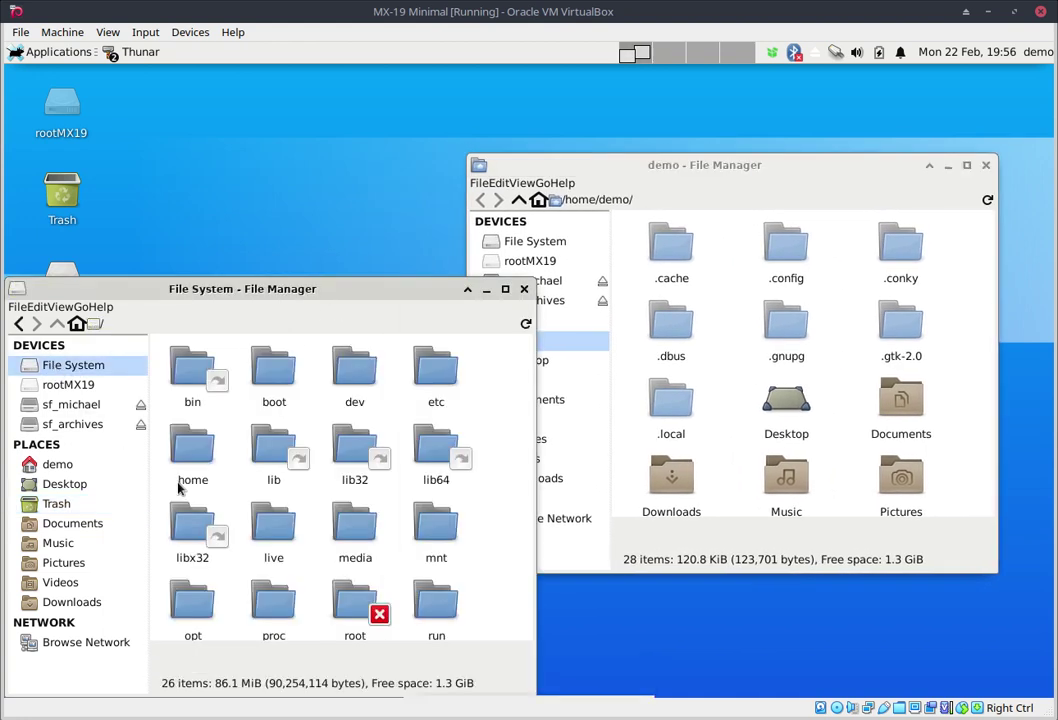
{"action": "double_click", "coordinate": [436, 375]}
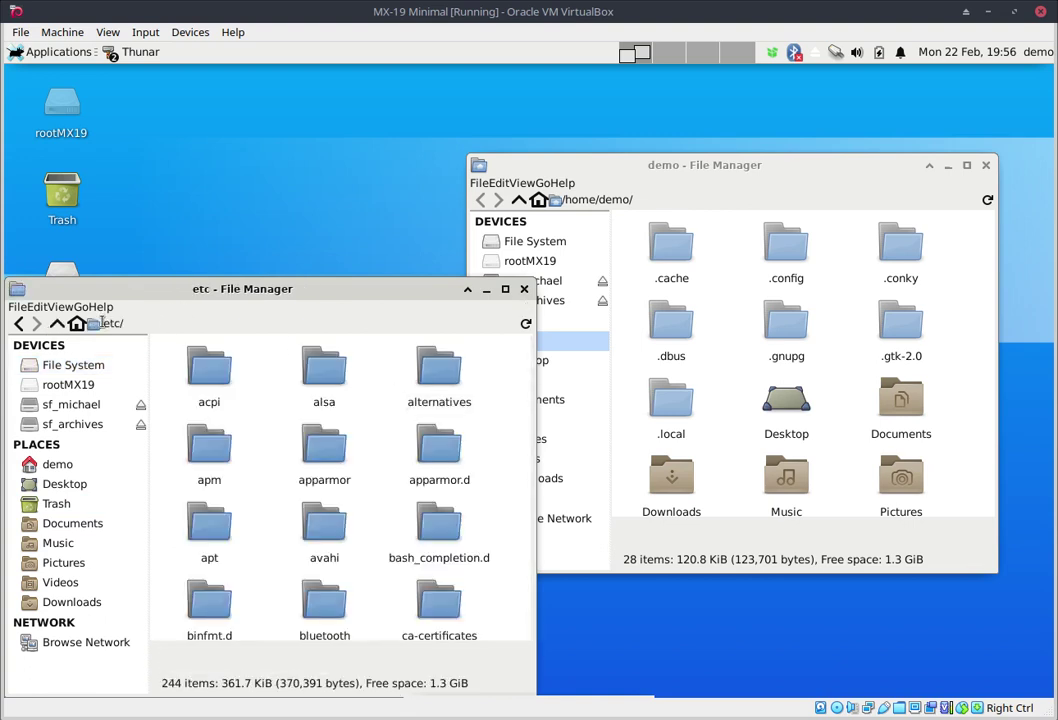
{"action": "left_click", "coordinate": [136, 323]}
{"action": "type", "text": "skel"}
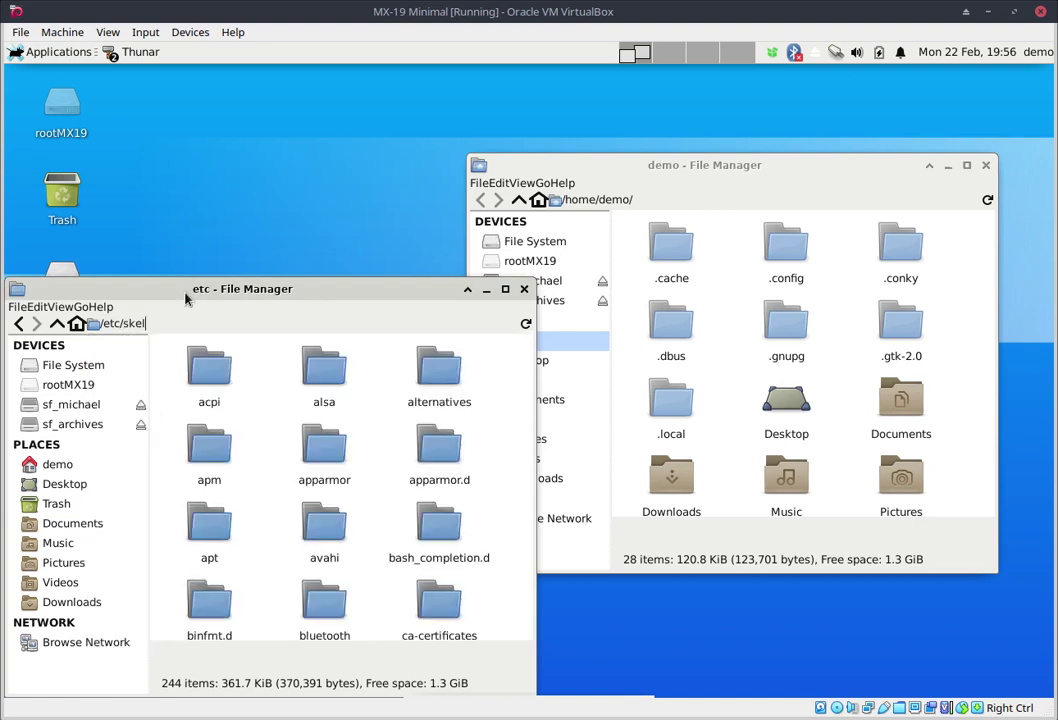
{"action": "key", "text": "Return"}
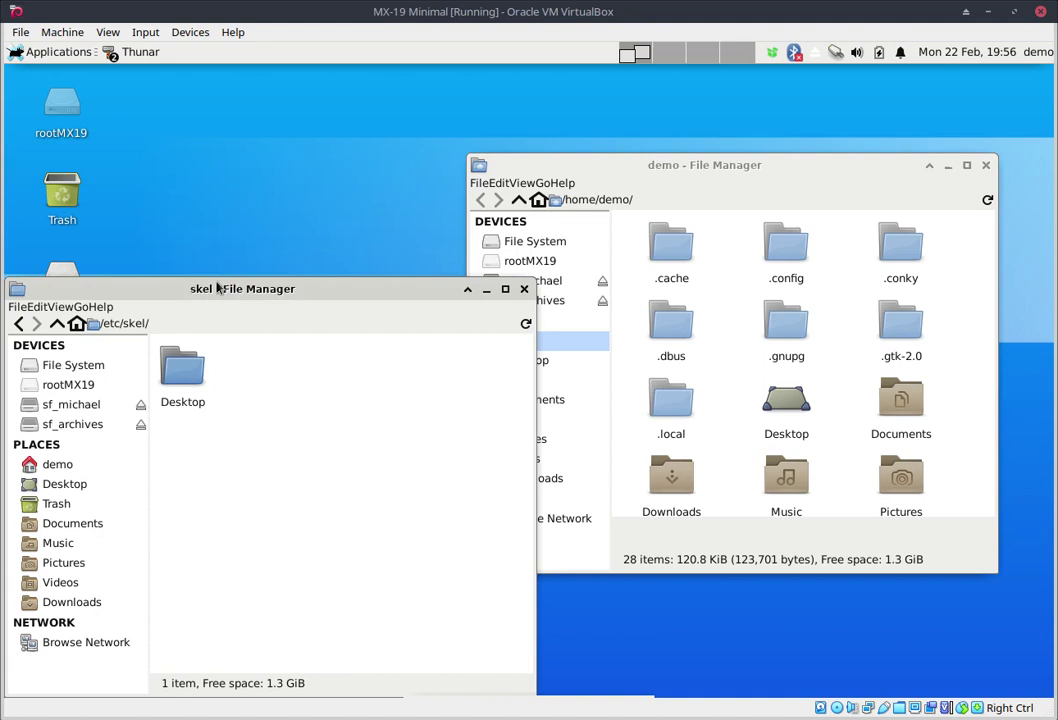
{"action": "left_click_drag", "start_coordinate": [160, 288], "coordinate": [192, 175]}
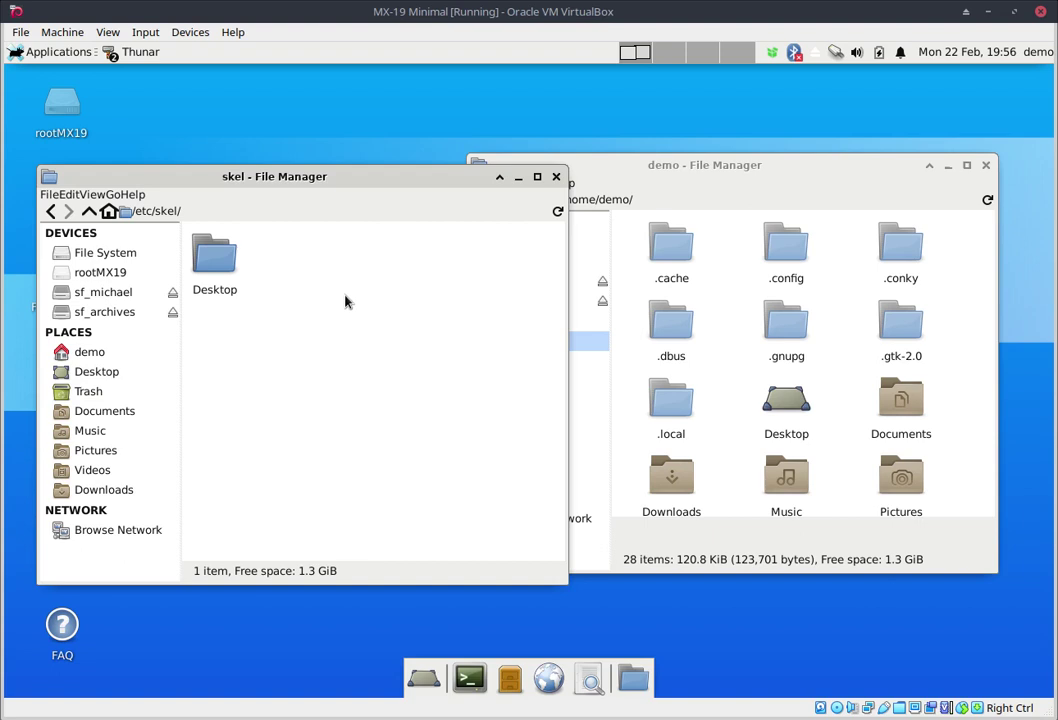
{"action": "key", "text": "ctrl+h"}
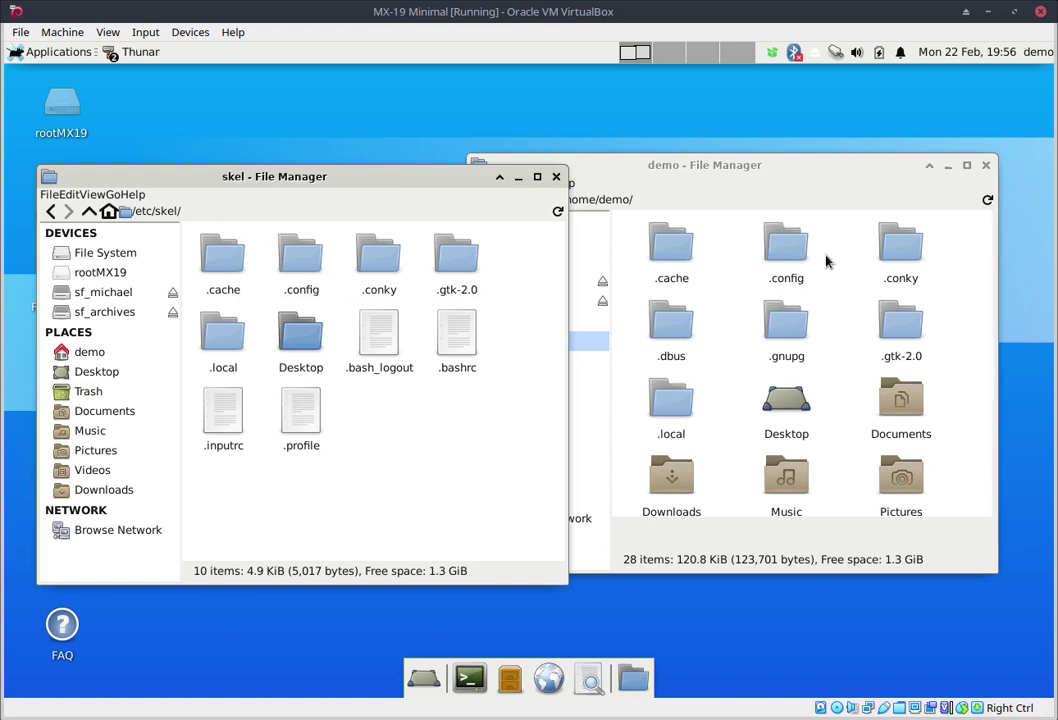
Step: Permanently delete /home/demo's .config and drag the .config from /etc/skel into the home window
{"action": "left_click", "coordinate": [820, 290]}
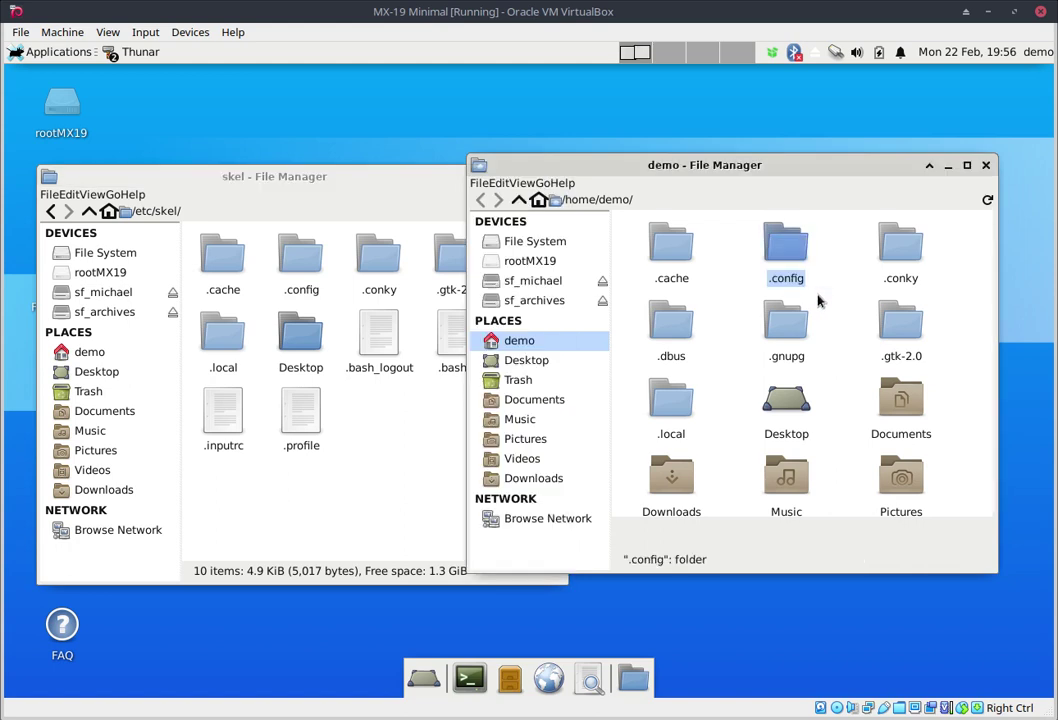
{"action": "key", "text": "shift+Delete"}
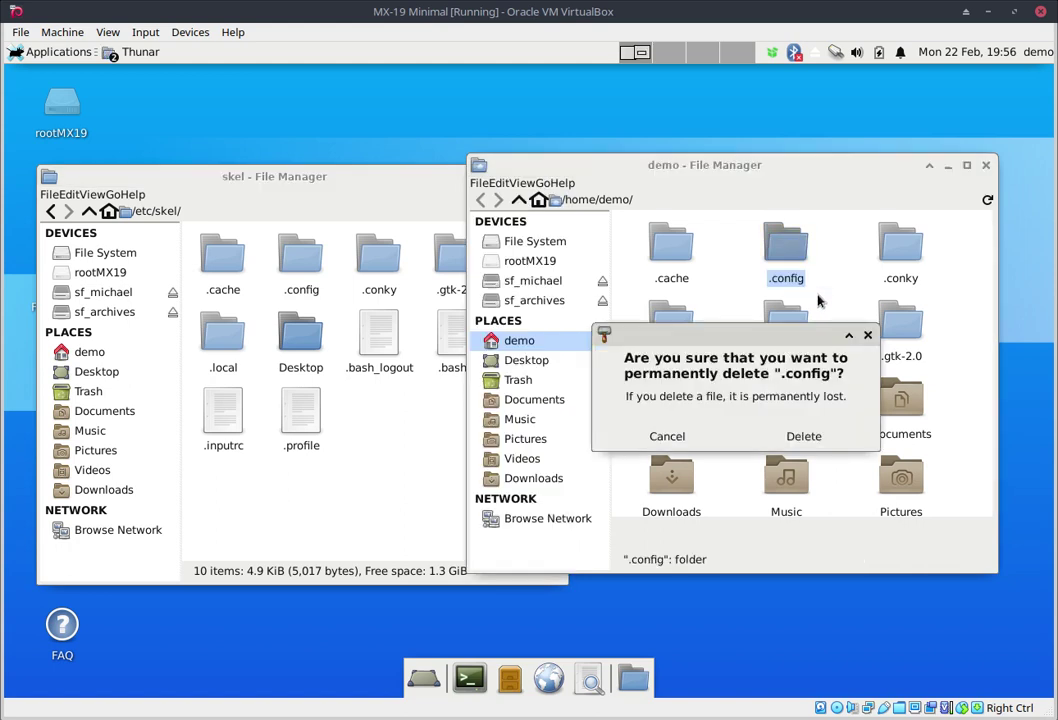
{"action": "left_click", "coordinate": [802, 437]}
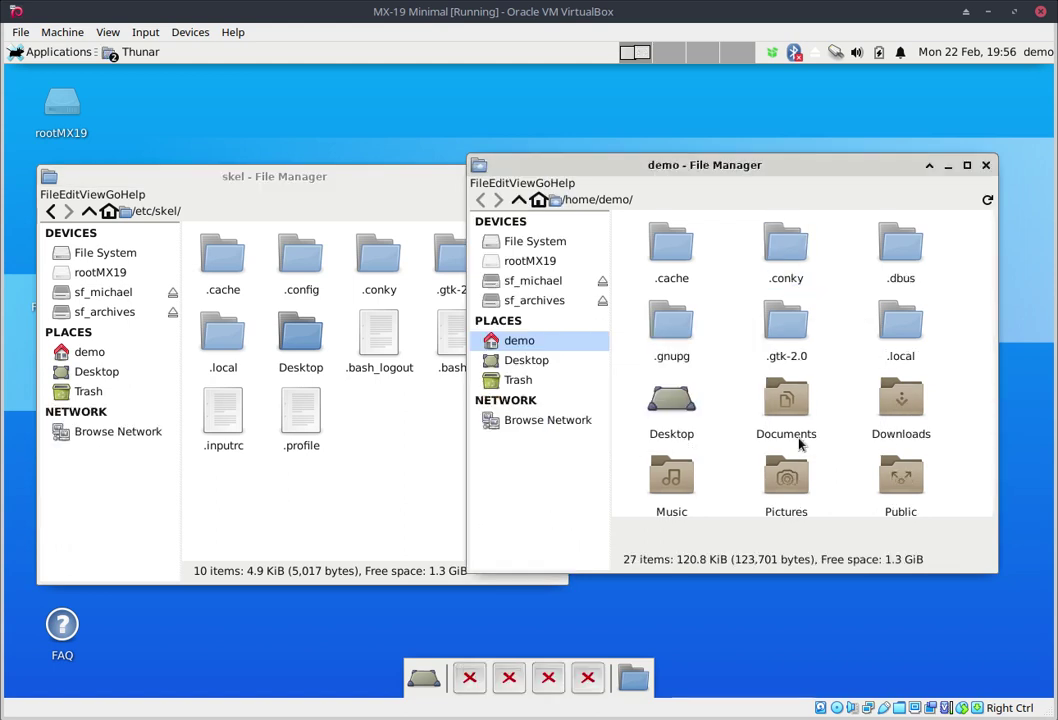
{"action": "left_click_drag", "start_coordinate": [294, 261], "coordinate": [725, 298]}
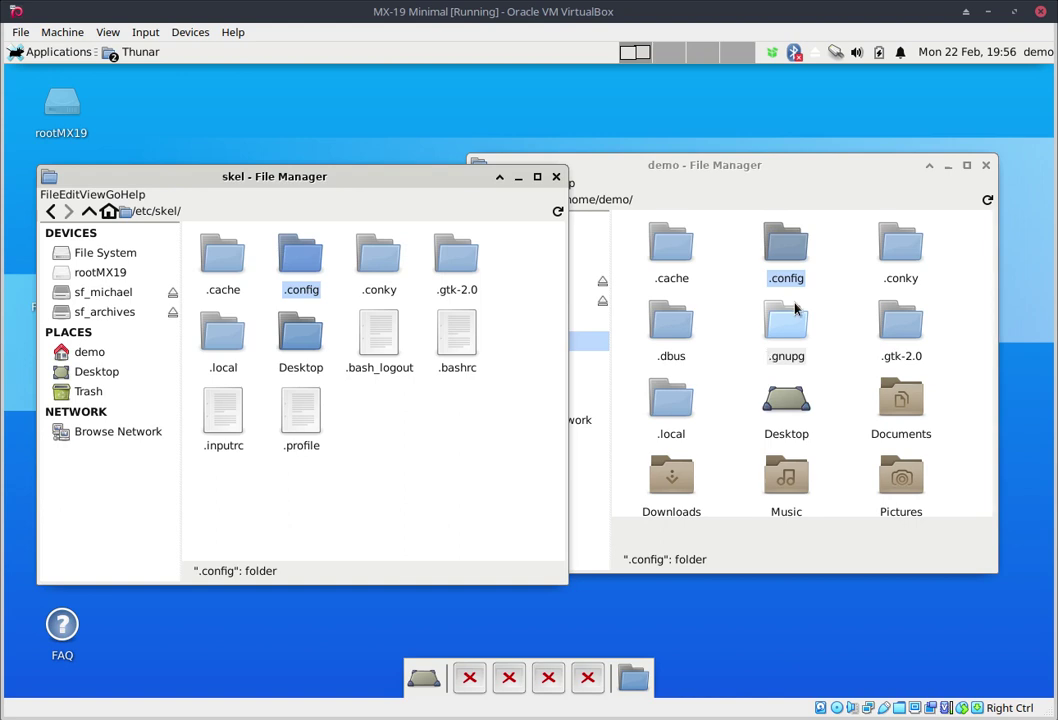
Step: Close both file manager windows, log out, and log back in with the account password
{"action": "left_click", "coordinate": [557, 178]}
{"action": "left_click", "coordinate": [988, 170]}
{"action": "left_click", "coordinate": [1038, 52]}
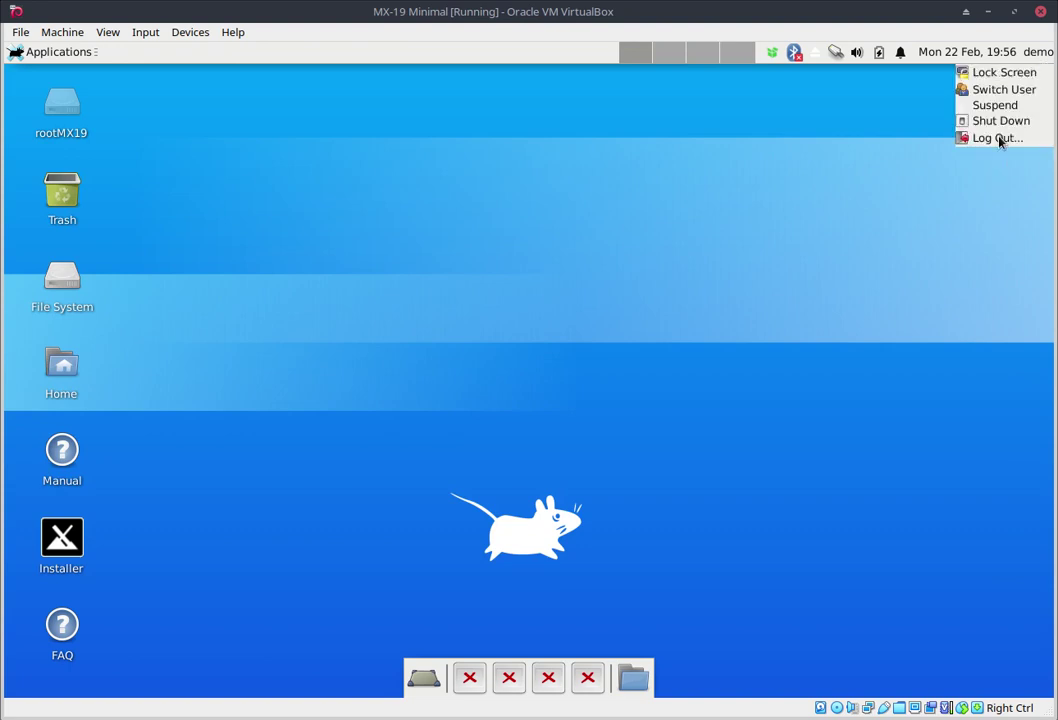
{"action": "left_click", "coordinate": [997, 139]}
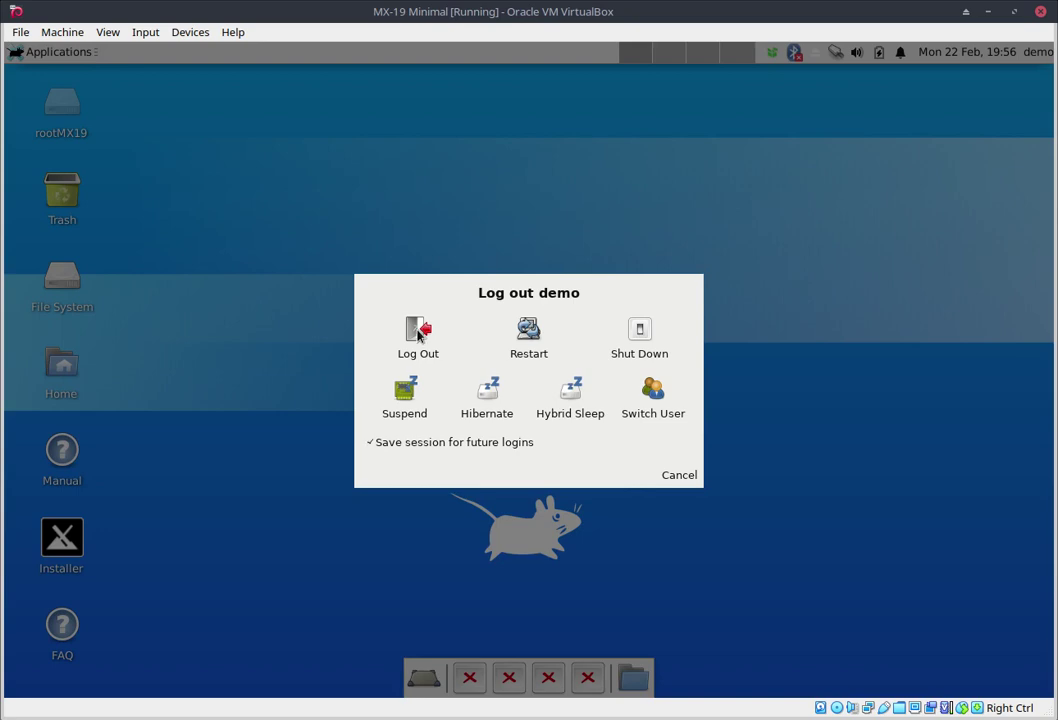
{"action": "left_click", "coordinate": [415, 332]}
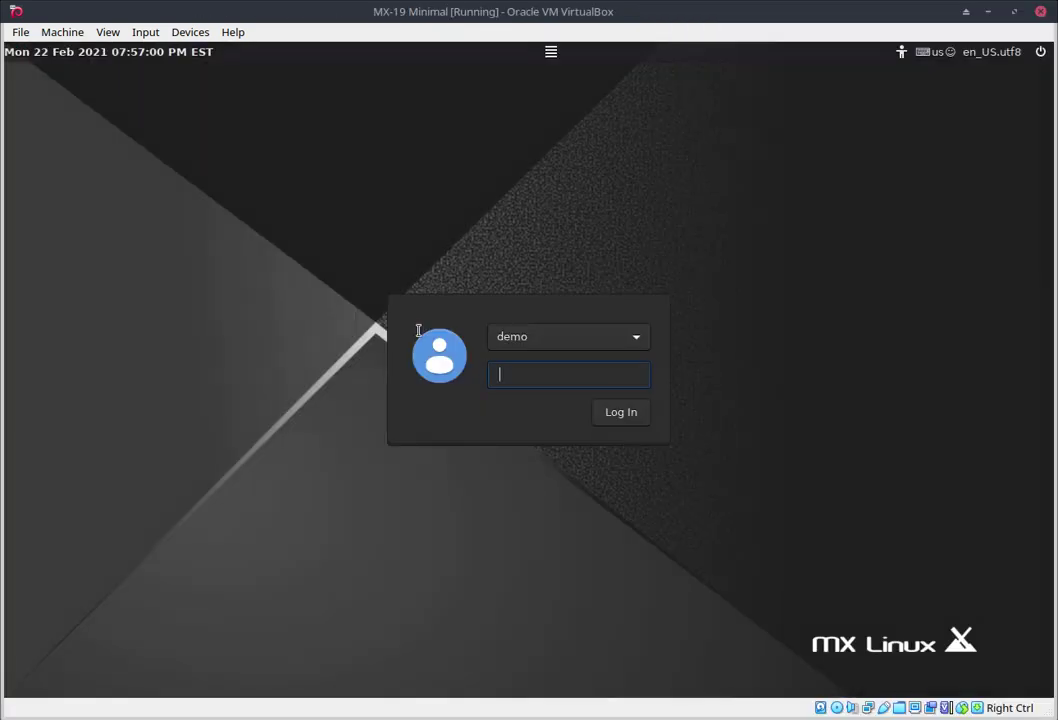
{"action": "type", "text": "dem"}
{"action": "key", "text": "Return"}
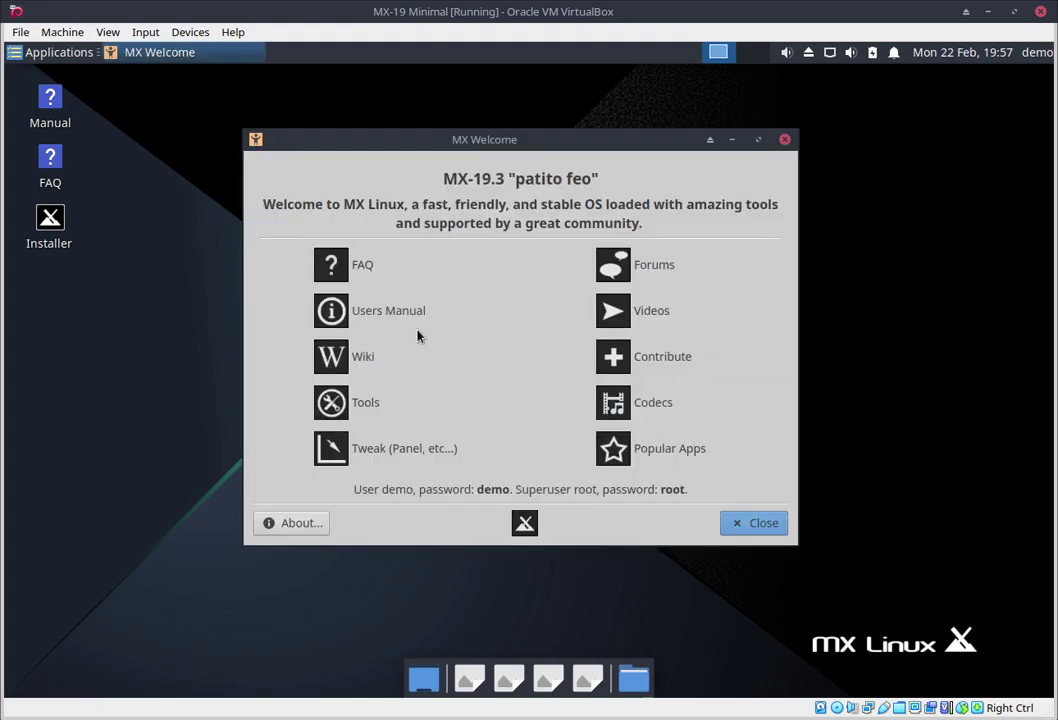
Step: Close the MX Welcome window that appears after login
{"action": "left_click", "coordinate": [758, 523]}
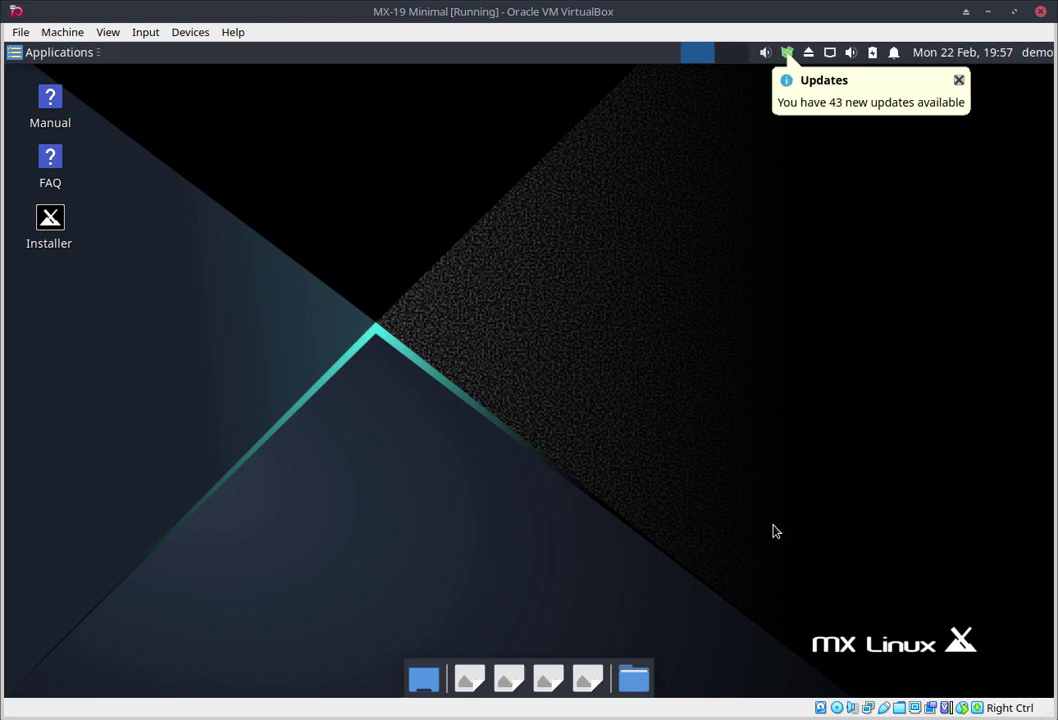
Step: Open the home folder in the file manager from the dock, closing the duplicate window
{"action": "left_click", "coordinate": [645, 686]}
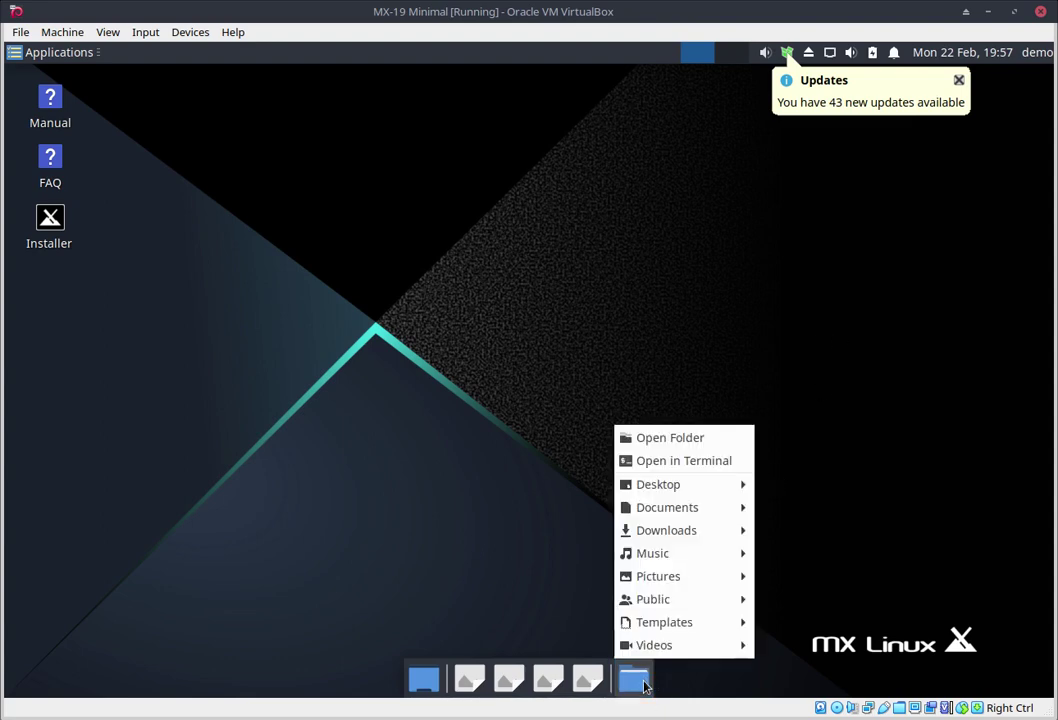
{"action": "left_click", "coordinate": [668, 438]}
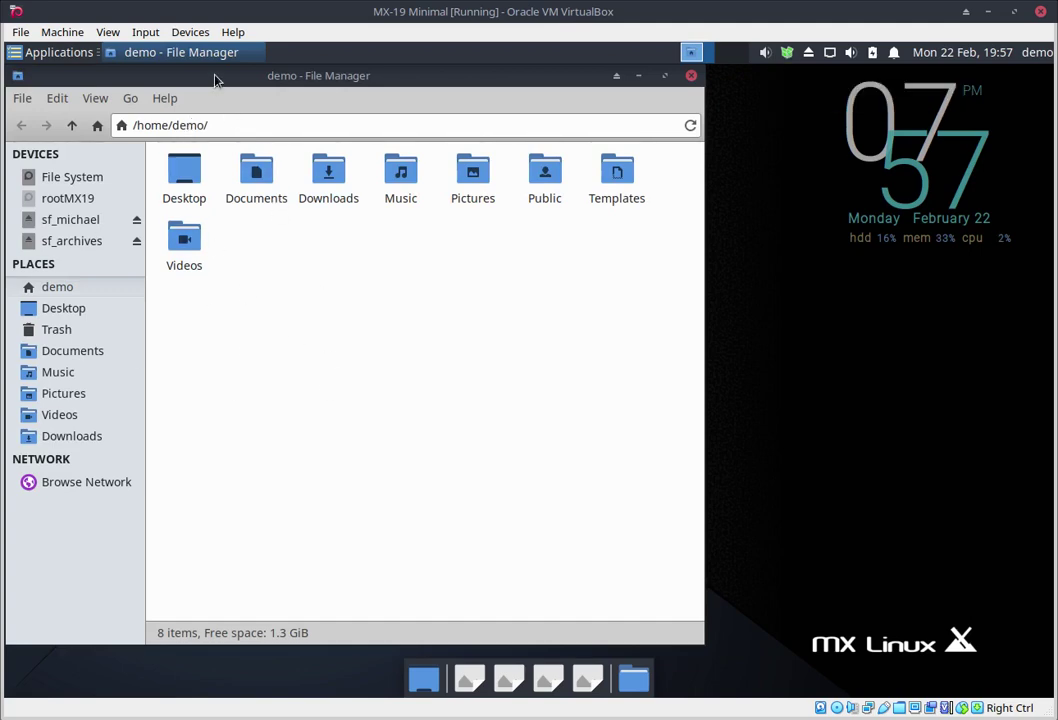
{"action": "left_click", "coordinate": [634, 684]}
{"action": "left_click", "coordinate": [684, 437]}
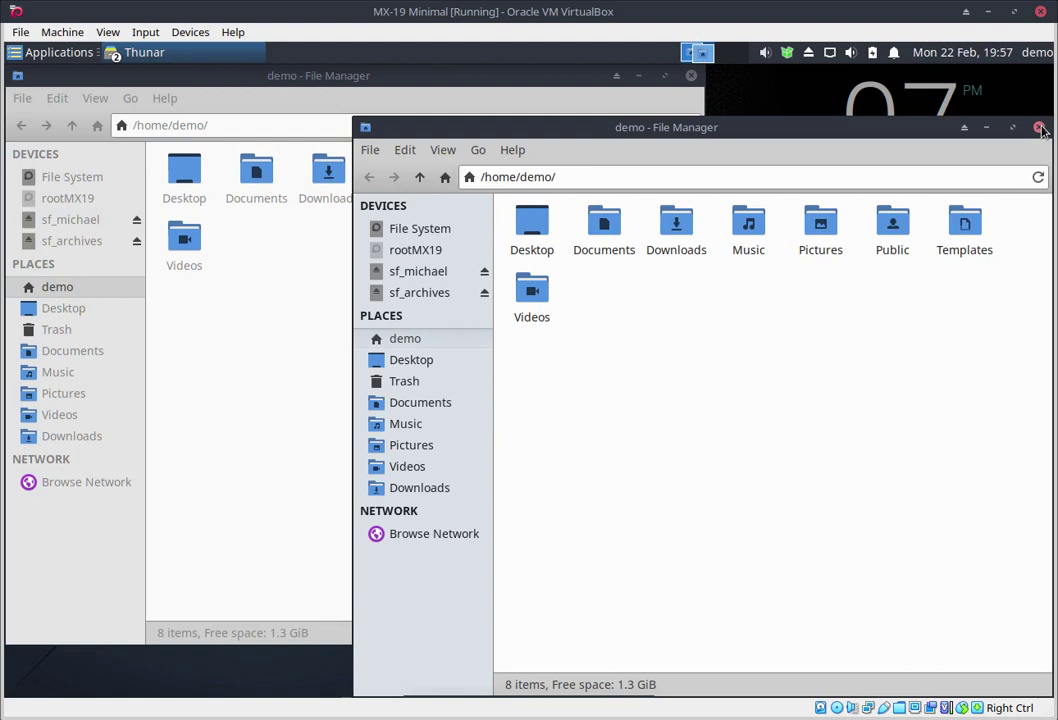
{"action": "left_click", "coordinate": [1039, 128]}
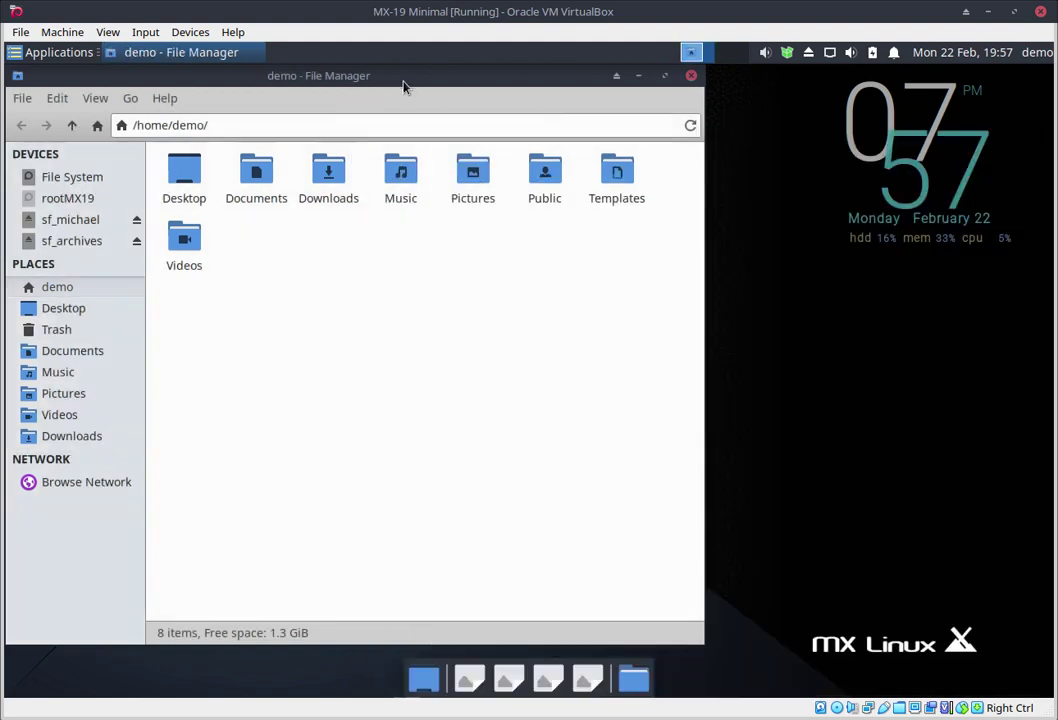
Step: Add a second home folder tab and show hidden files so .config is listed
{"action": "key", "text": "ctrl+t"}
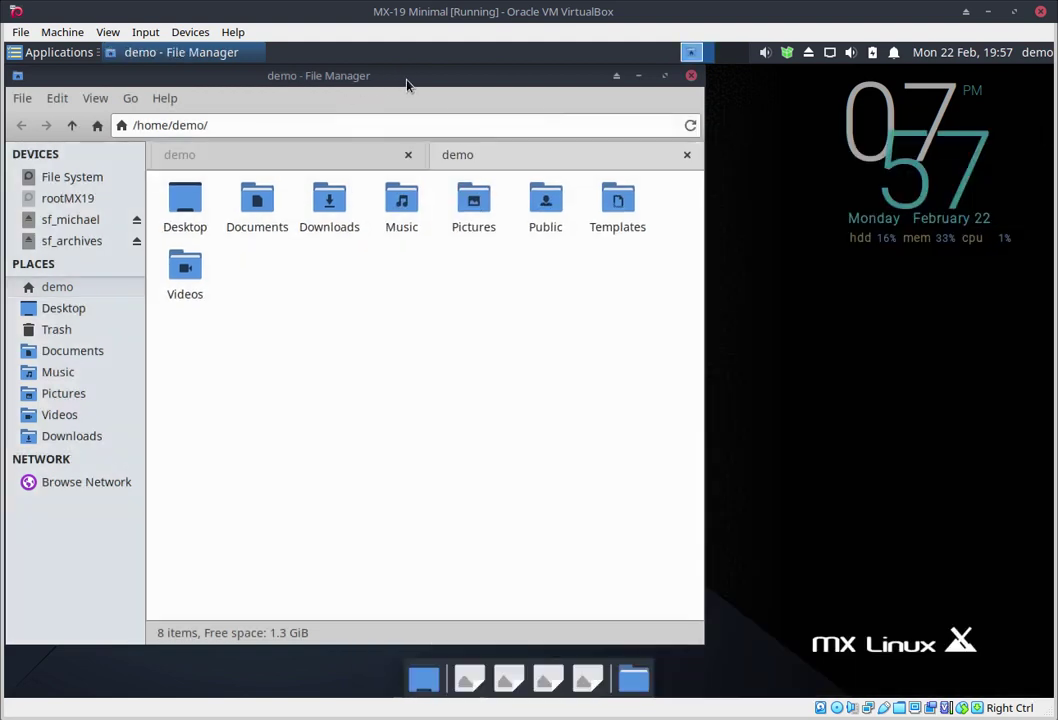
{"action": "left_click", "coordinate": [253, 161]}
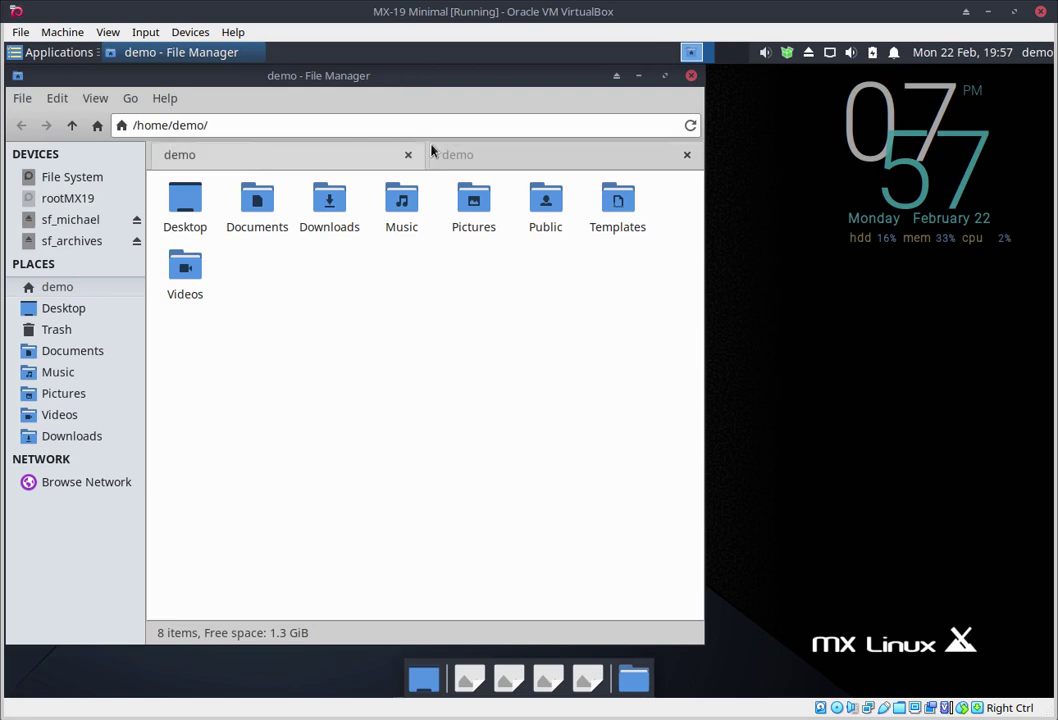
{"action": "left_click", "coordinate": [521, 160]}
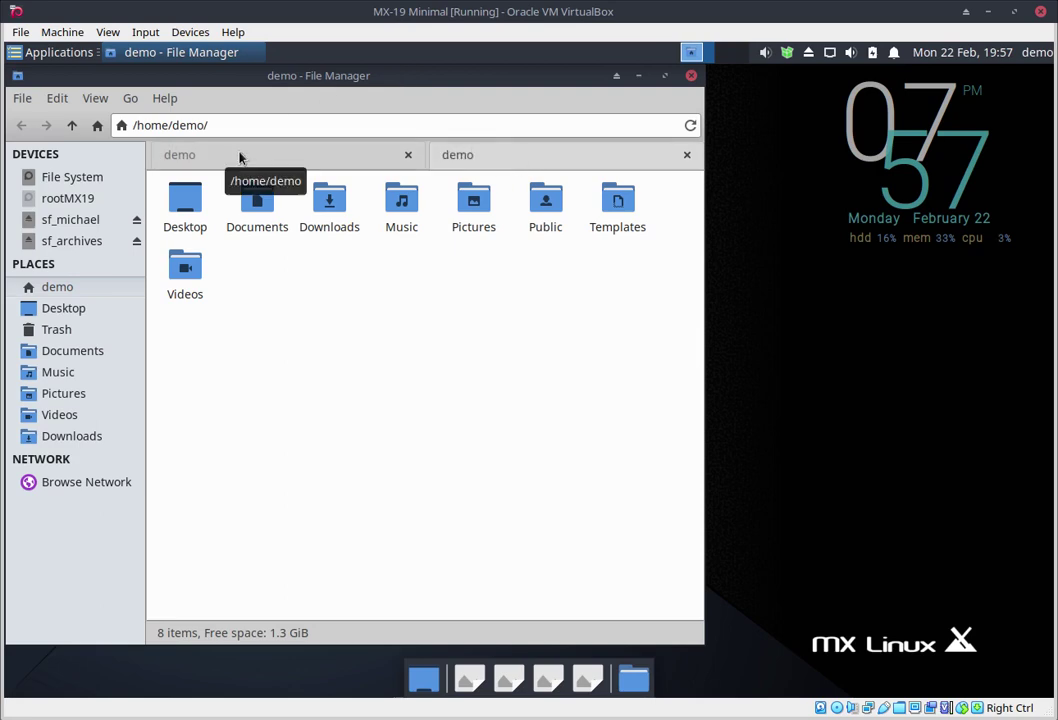
{"action": "key", "text": "ctrl+h"}
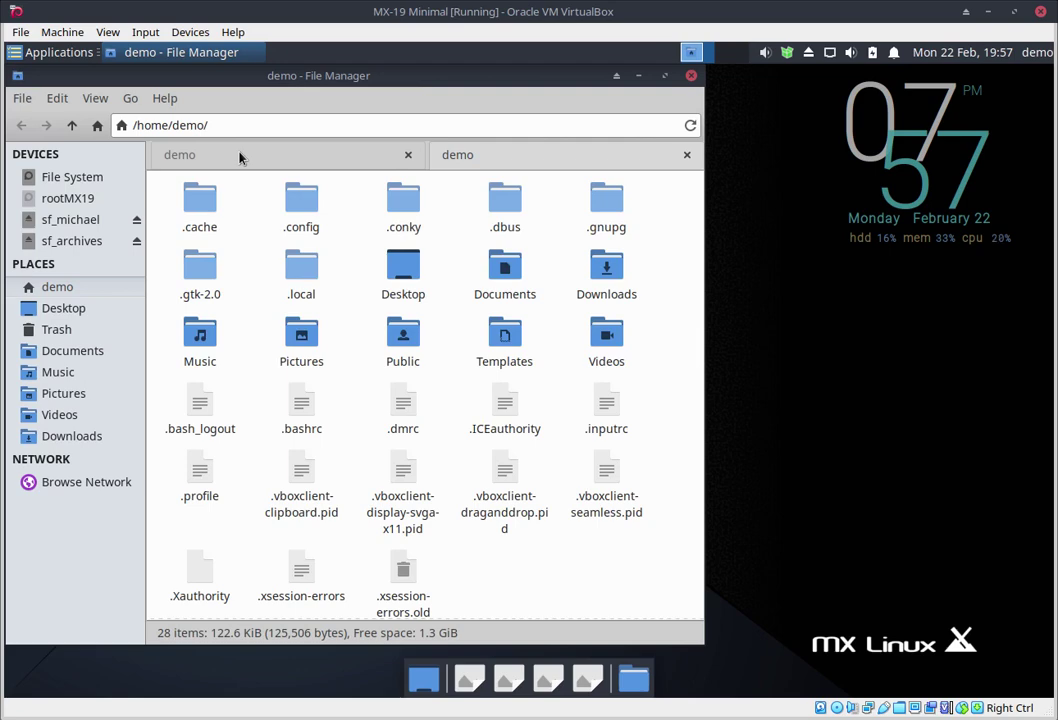
{"action": "left_click", "coordinate": [310, 161]}
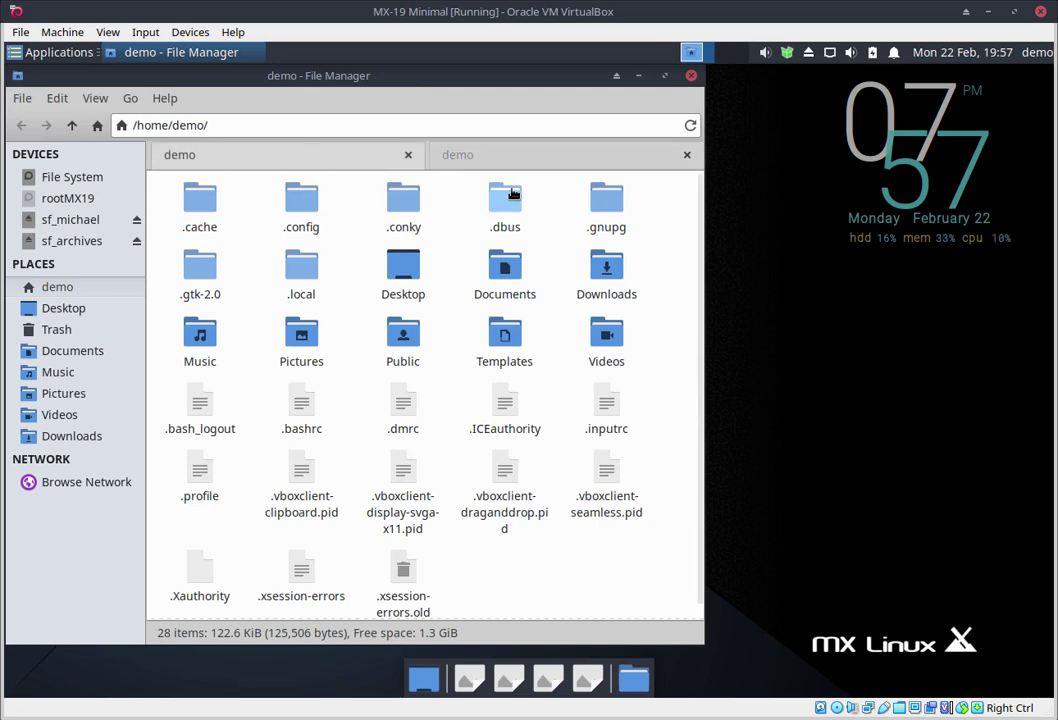
{"action": "left_click", "coordinate": [527, 161]}
{"action": "left_click", "coordinate": [305, 164]}
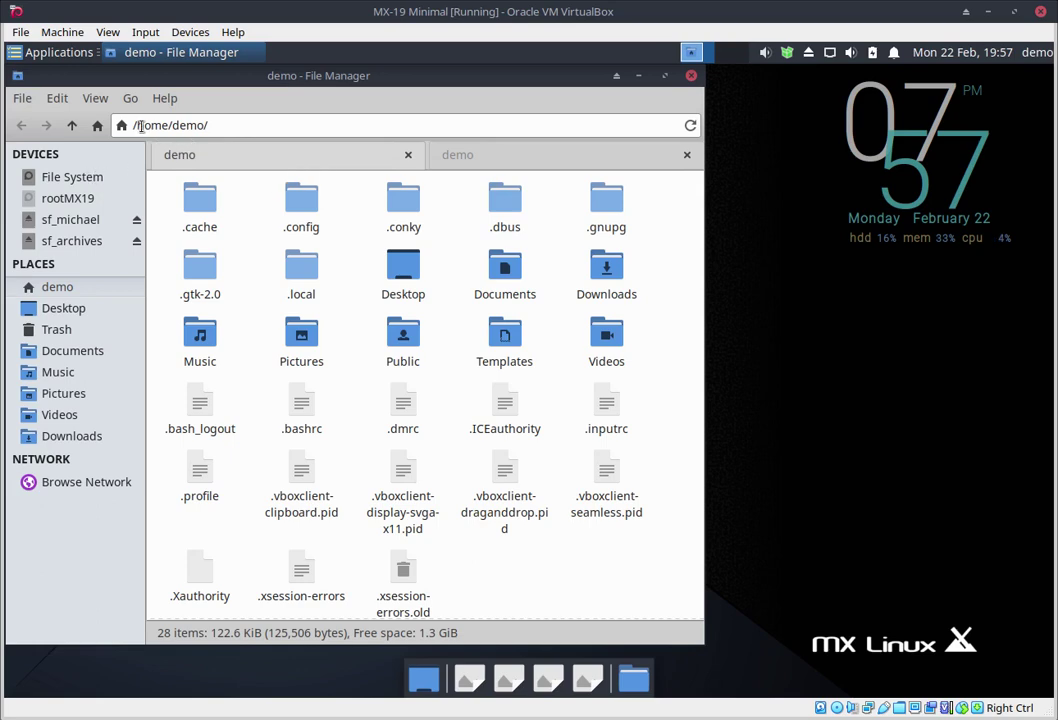
Step: Point the first tab to /etc/skel via the address bar
{"action": "left_click_drag", "start_coordinate": [138, 125], "coordinate": [213, 120]}
{"action": "type", "text": "etc/skel/"}
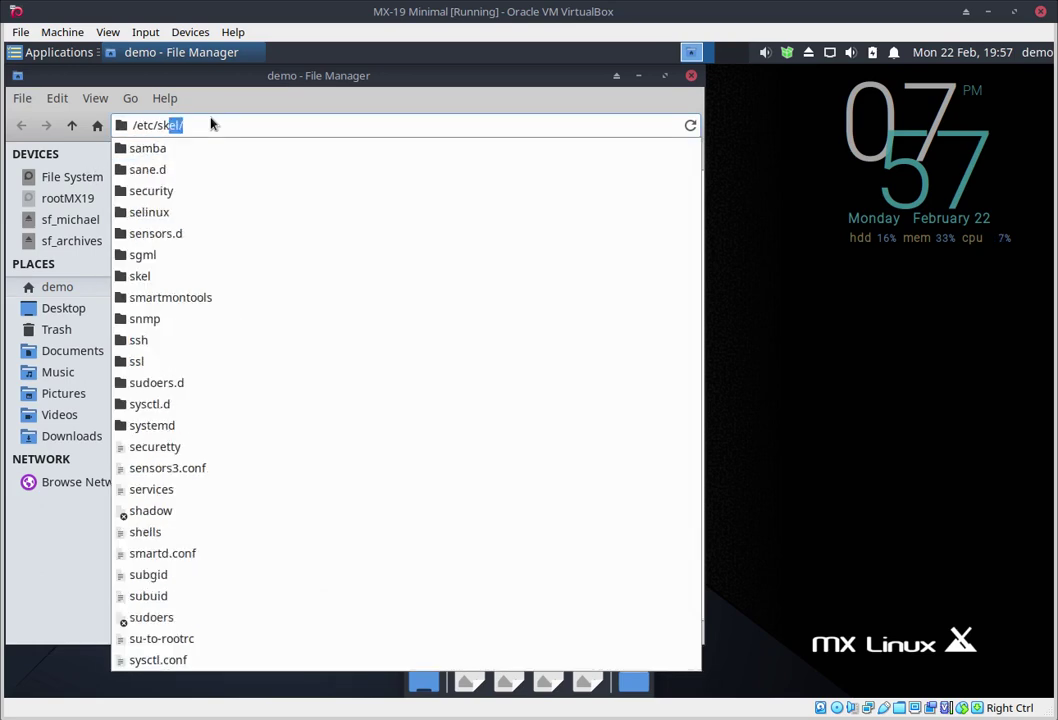
{"action": "key", "text": "Return"}
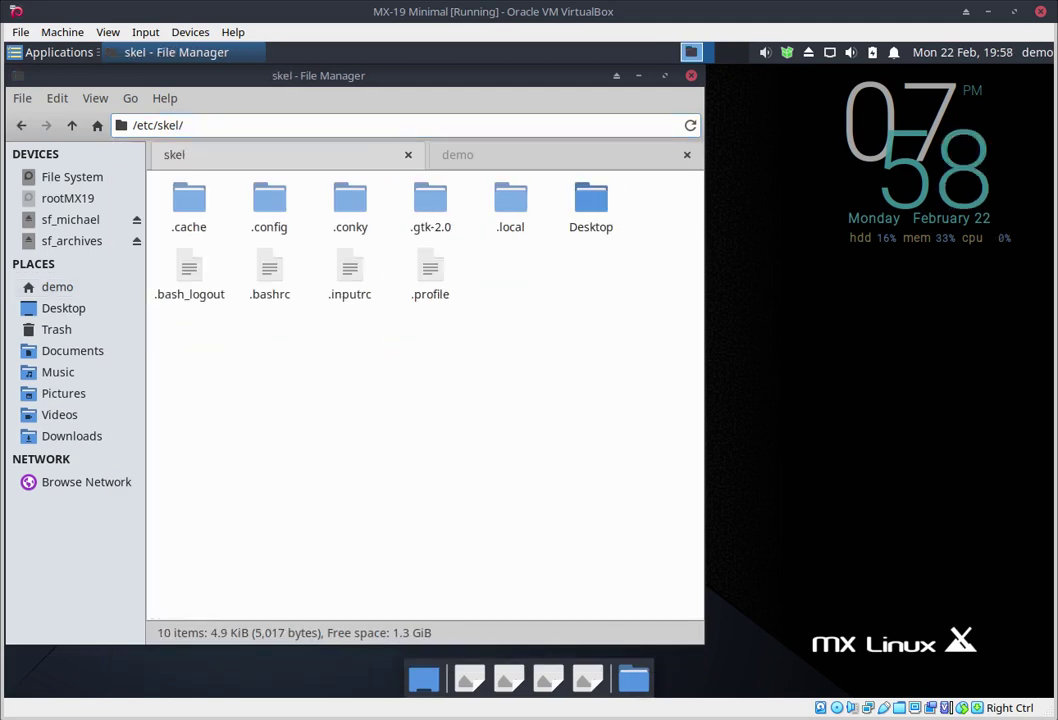
Step: Delete the home folder's .config and drag skel's .config into the home tab
{"action": "left_click", "coordinate": [520, 160]}
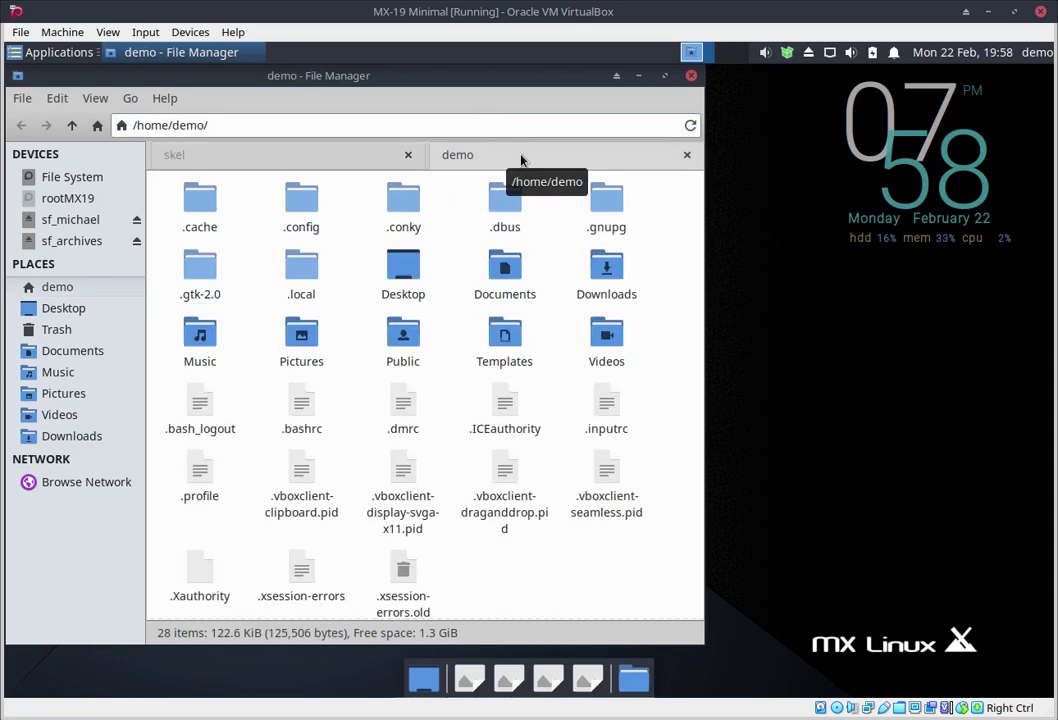
{"action": "left_click", "coordinate": [309, 222]}
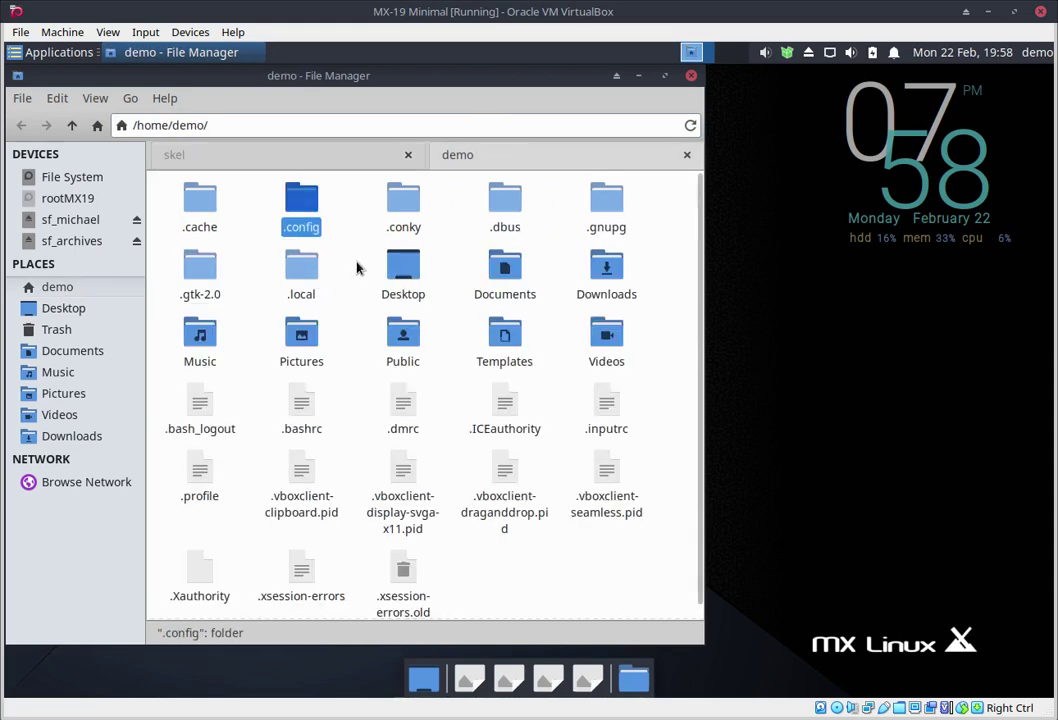
{"action": "left_click", "coordinate": [427, 436]}
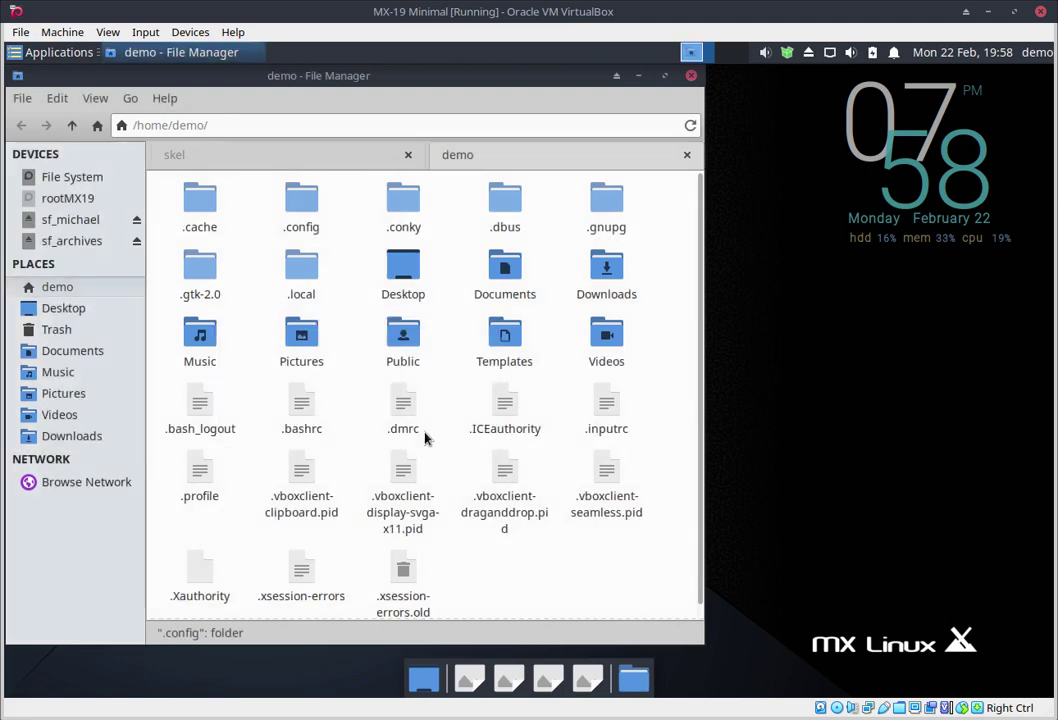
{"action": "left_click", "coordinate": [222, 157]}
{"action": "left_click", "coordinate": [270, 205]}
{"action": "left_click_drag", "start_coordinate": [270, 205], "coordinate": [338, 214]}
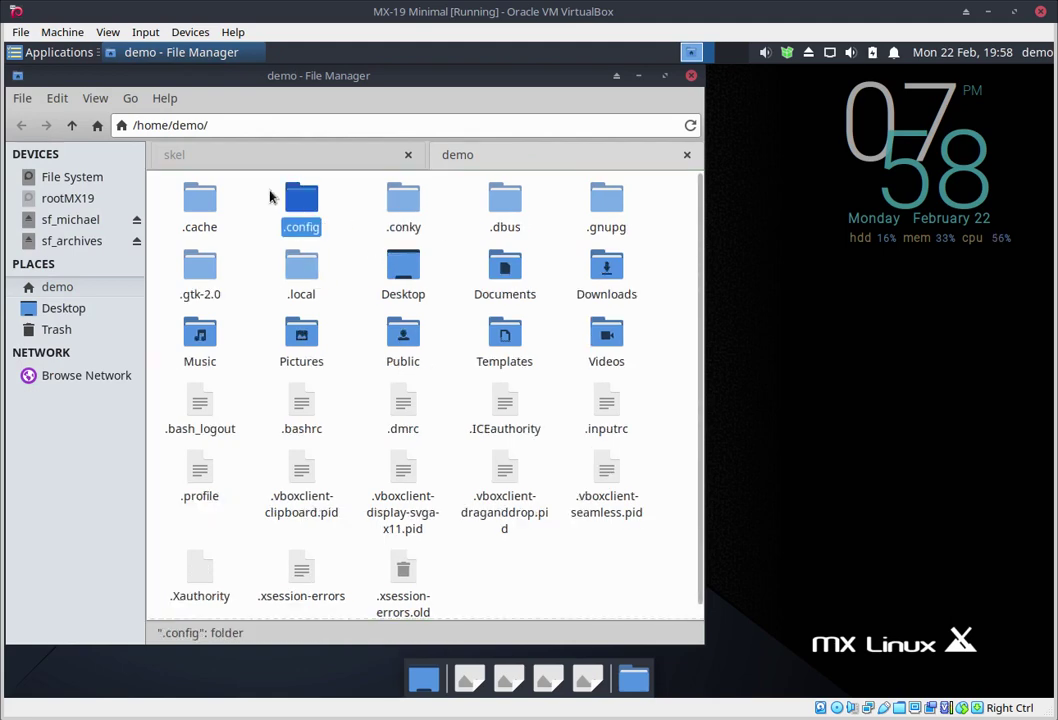
Step: Close the file manager and log out from the user menu with Save session ticked
{"action": "left_click", "coordinate": [687, 156]}
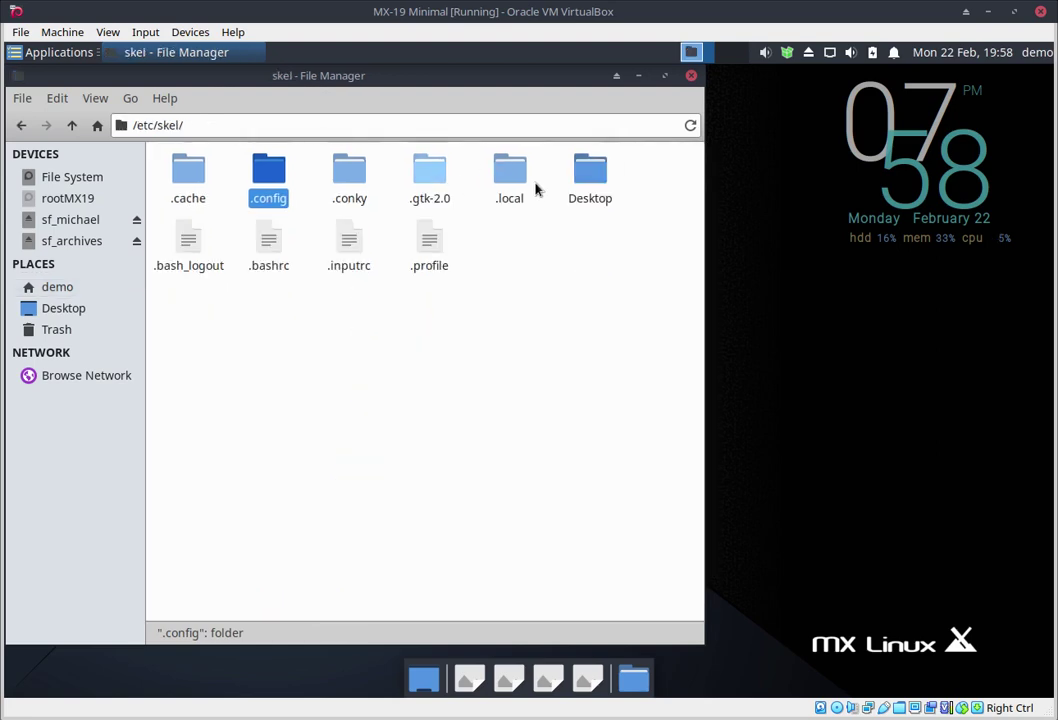
{"action": "left_click", "coordinate": [691, 76]}
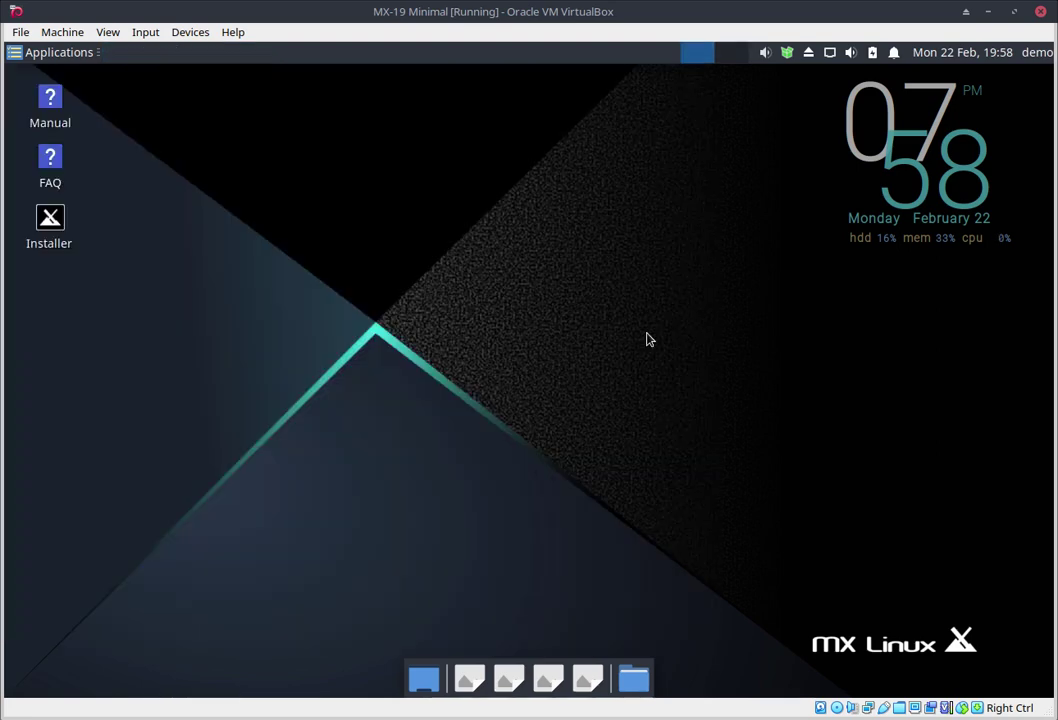
{"action": "left_click", "coordinate": [1038, 55]}
{"action": "left_click", "coordinate": [986, 169]}
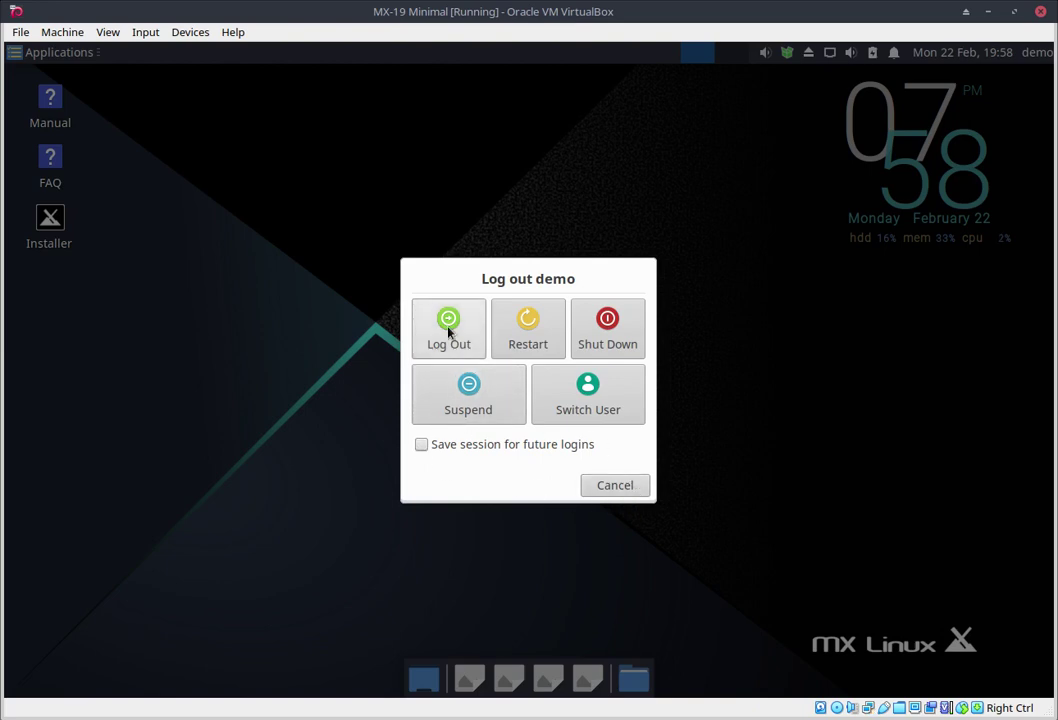
{"action": "left_click", "coordinate": [421, 444]}
{"action": "left_click", "coordinate": [470, 340]}
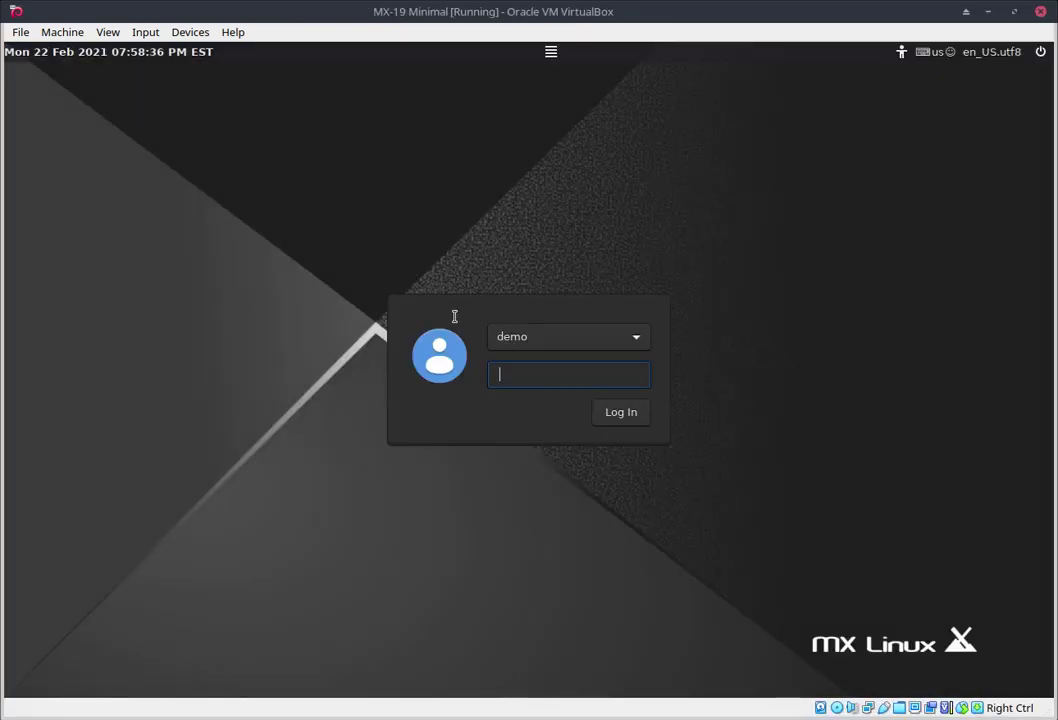
Step: Enter the account password at the login screen to start a new session
{"action": "type", "text": "demo"}
{"action": "key", "text": "Return"}
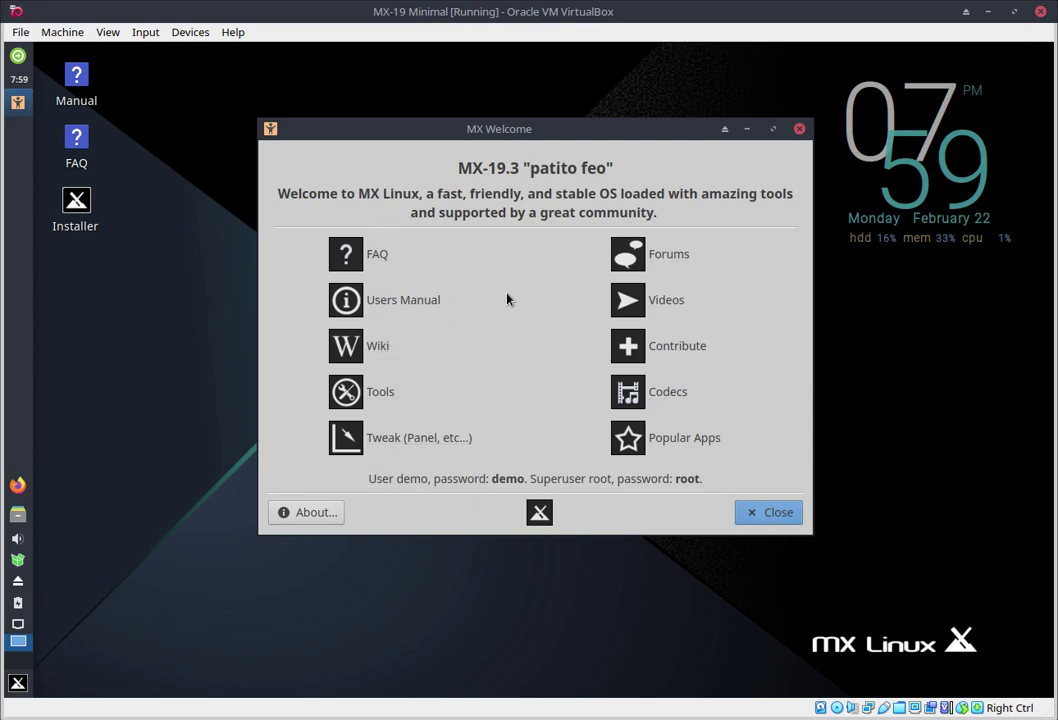
Step: Close MX Welcome, relaunch it by searching 'wel' in the applications menu, then close it again
{"action": "left_click", "coordinate": [773, 522]}
{"action": "left_click", "coordinate": [14, 684]}
{"action": "type", "text": "wel"}
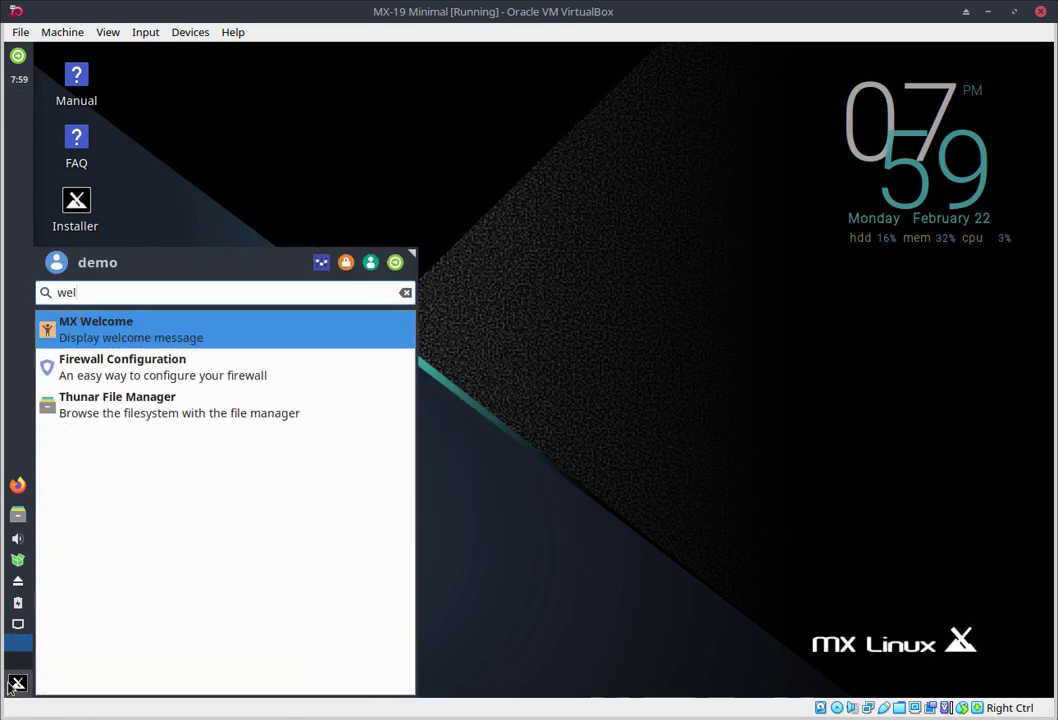
{"action": "key", "text": "Return"}
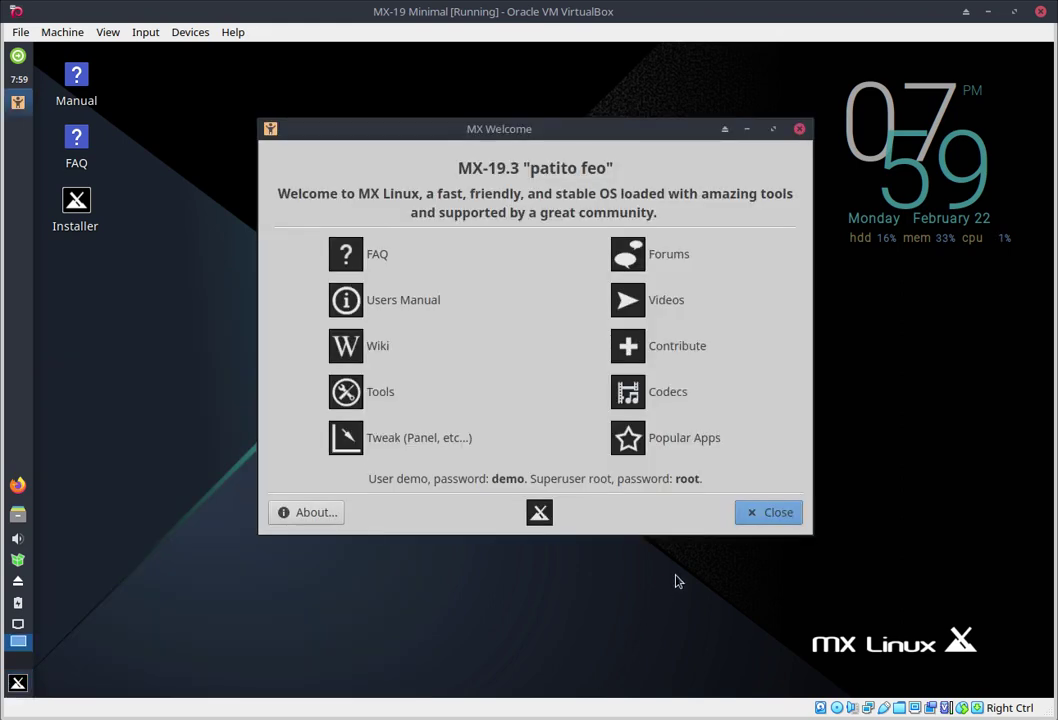
{"action": "left_click", "coordinate": [797, 512]}
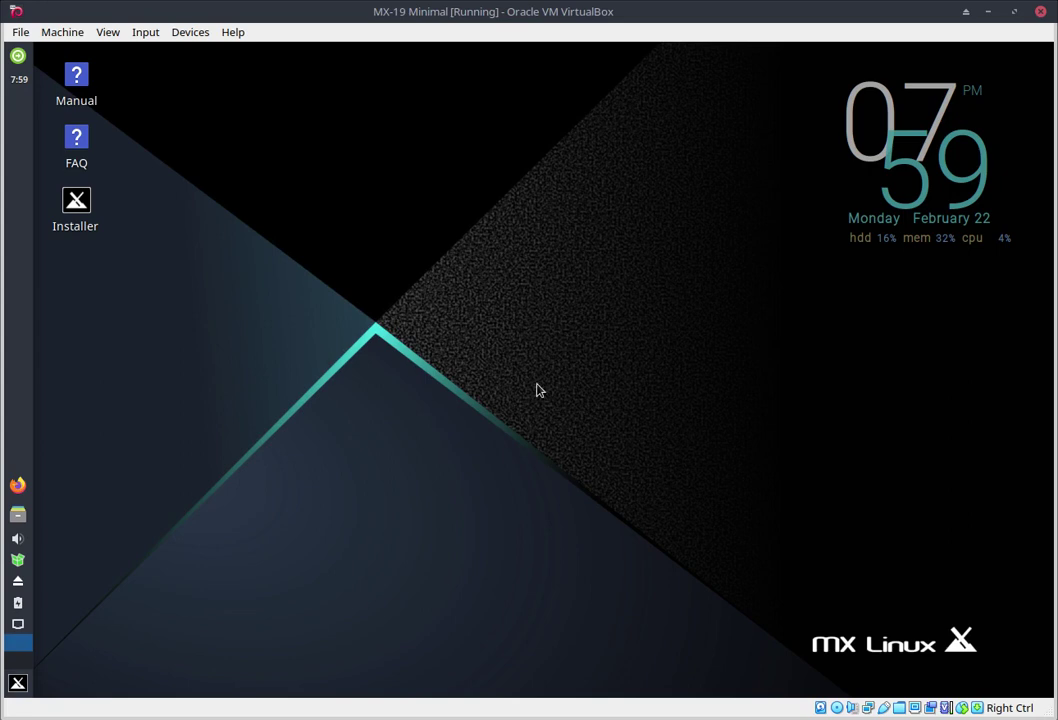